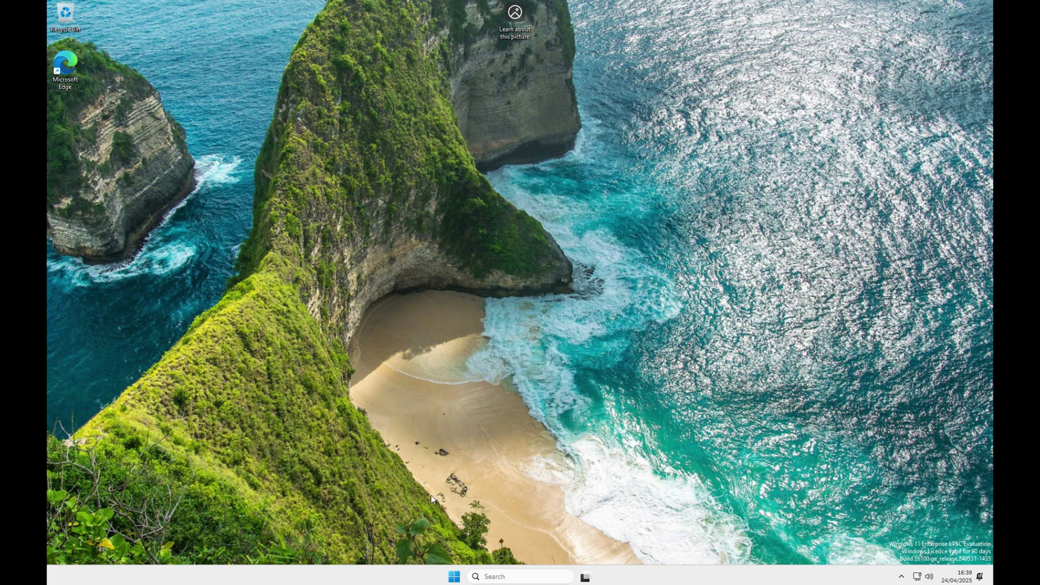
Browse the full list of apps available from Start, and open Notepad to view it before closing it
{"action": "left_click", "coordinate": [458, 577]}
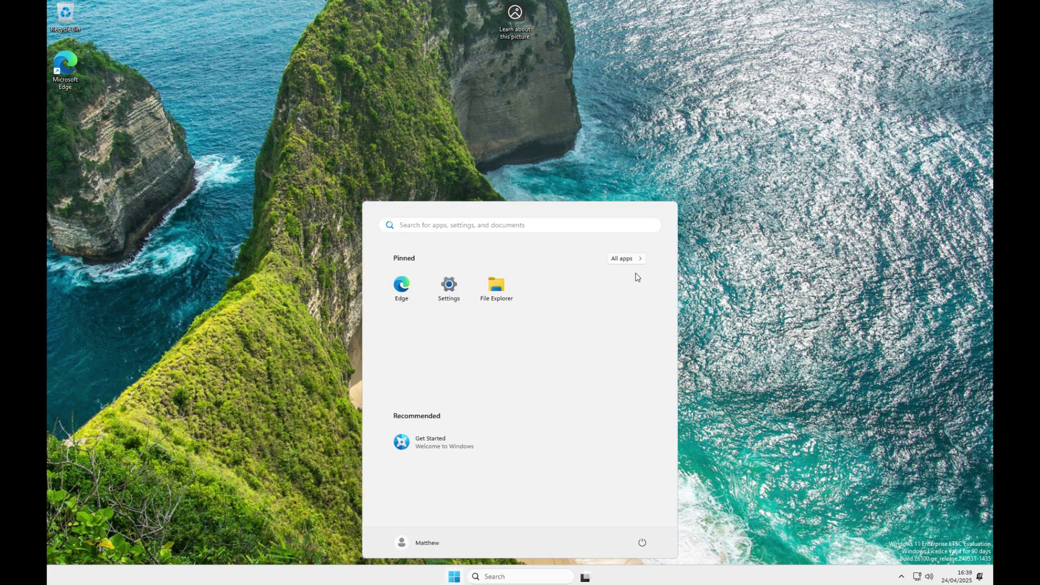
{"action": "left_click", "coordinate": [629, 260]}
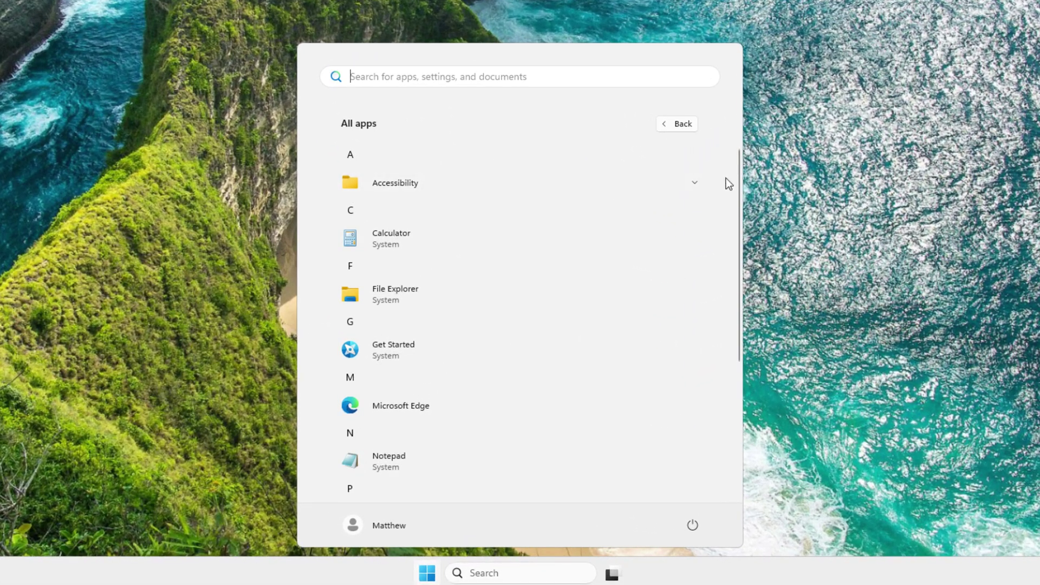
{"action": "mouse_move", "coordinate": [737, 157]}
{"action": "left_mouse_down"}
{"action": "mouse_move", "coordinate": [725, 301]}
{"action": "mouse_move", "coordinate": [714, 151]}
{"action": "mouse_move", "coordinate": [745, 295]}
{"action": "mouse_move", "coordinate": [754, 149]}
{"action": "left_mouse_up"}
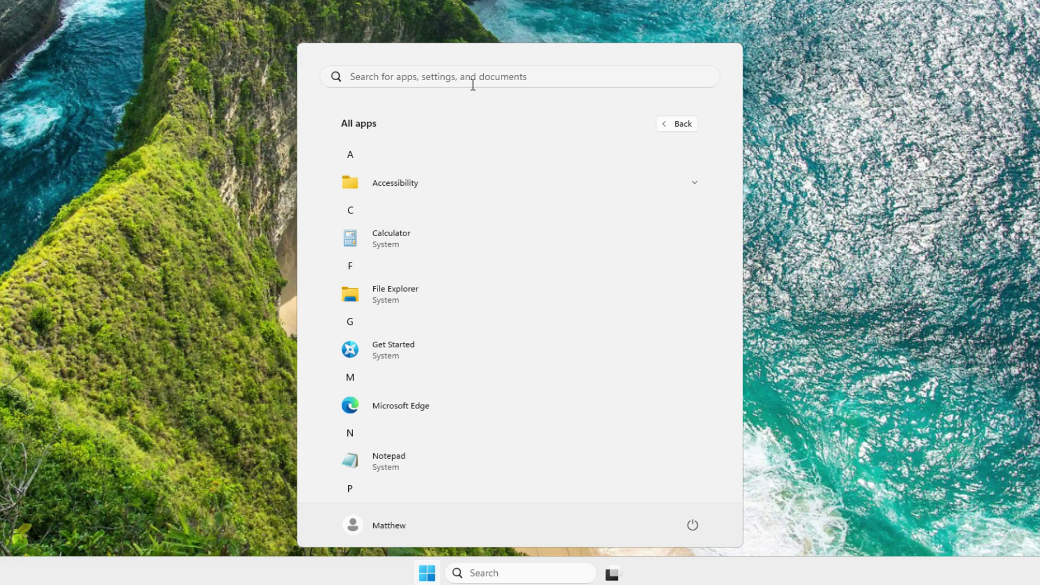
{"action": "left_click_drag", "start_coordinate": [739, 180], "coordinate": [742, 248]}
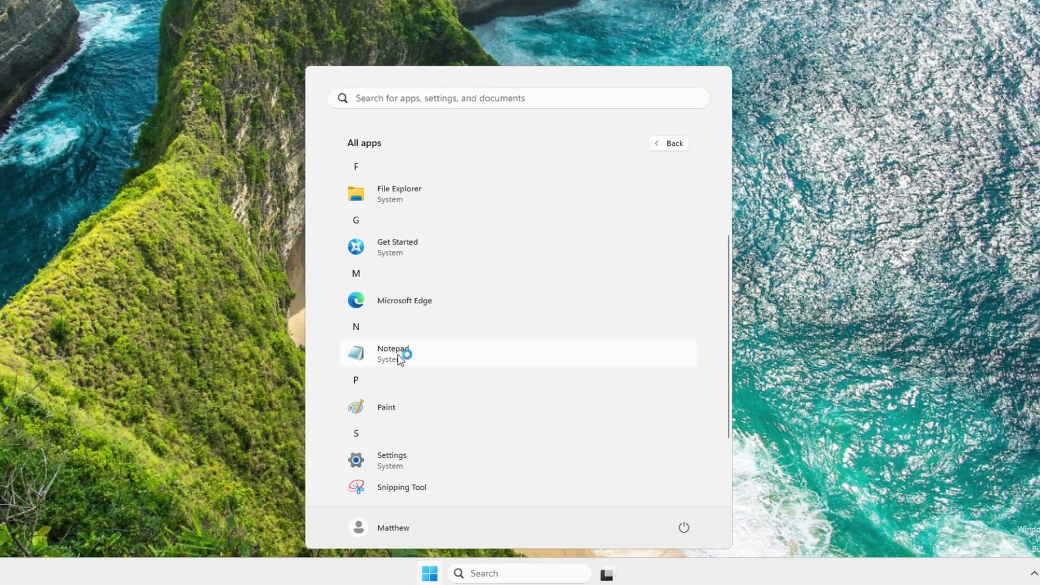
{"action": "left_click", "coordinate": [397, 352]}
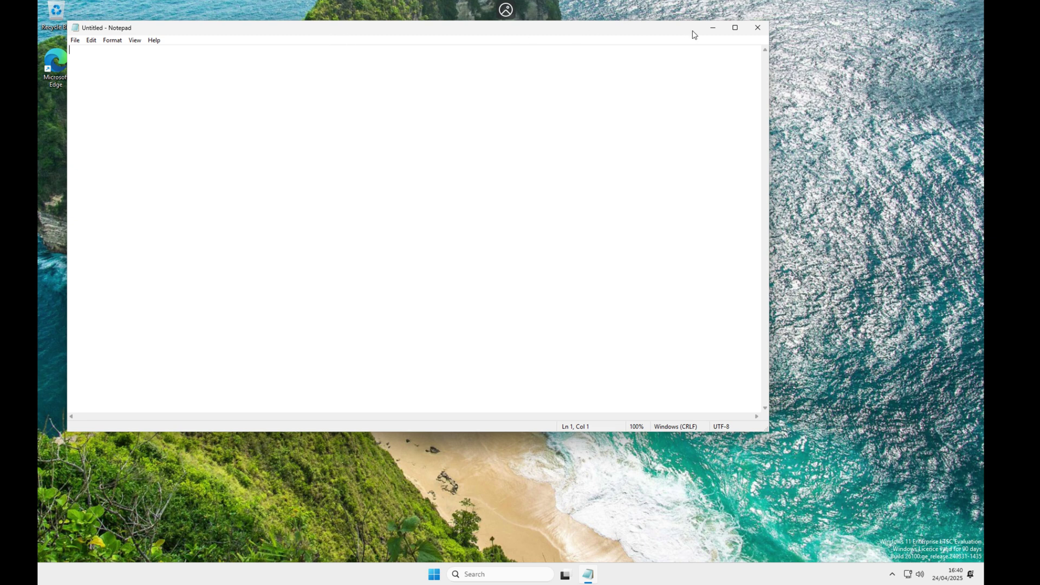
{"action": "left_click", "coordinate": [757, 28]}
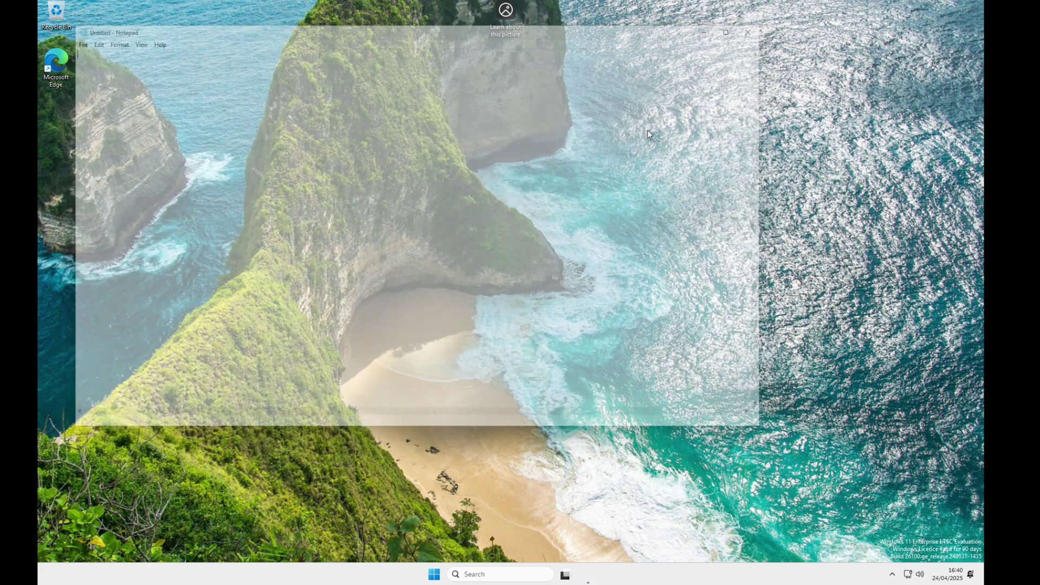
Open Settings in a maximized window and view the list of installed apps
{"action": "left_click", "coordinate": [446, 575]}
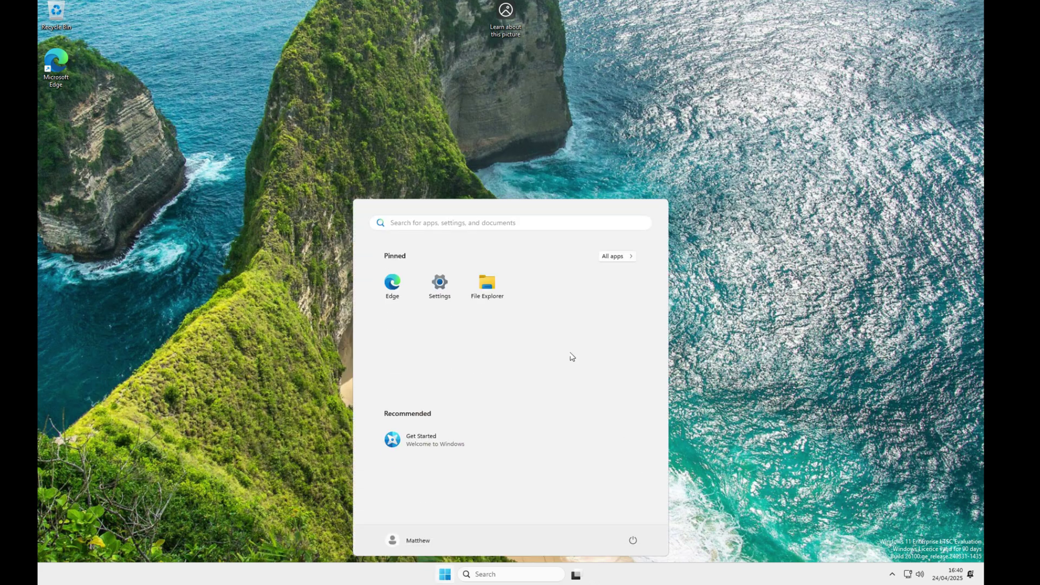
{"action": "left_click", "coordinate": [440, 287]}
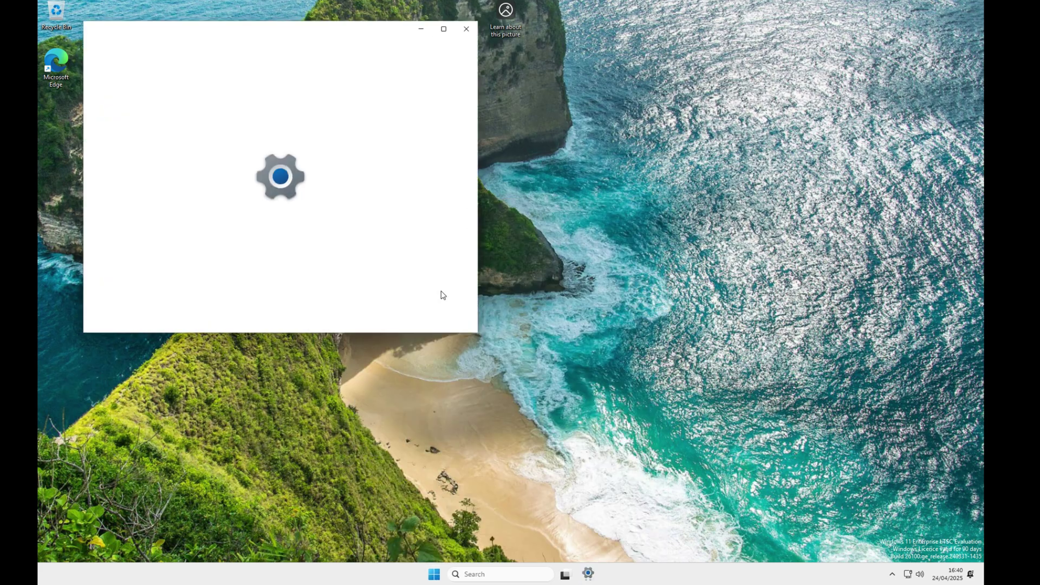
{"action": "left_click", "coordinate": [448, 33]}
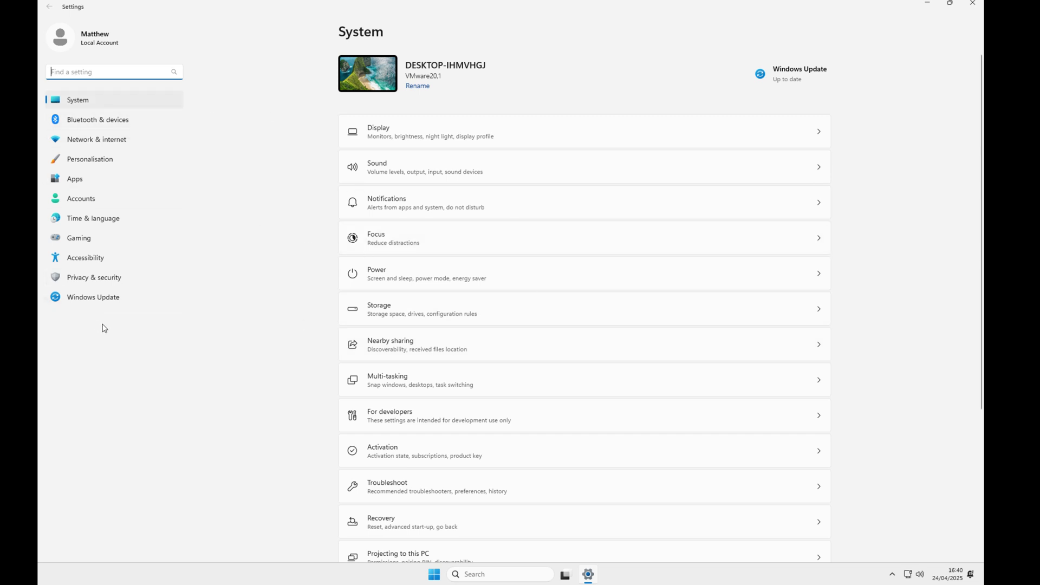
{"action": "left_click", "coordinate": [76, 182]}
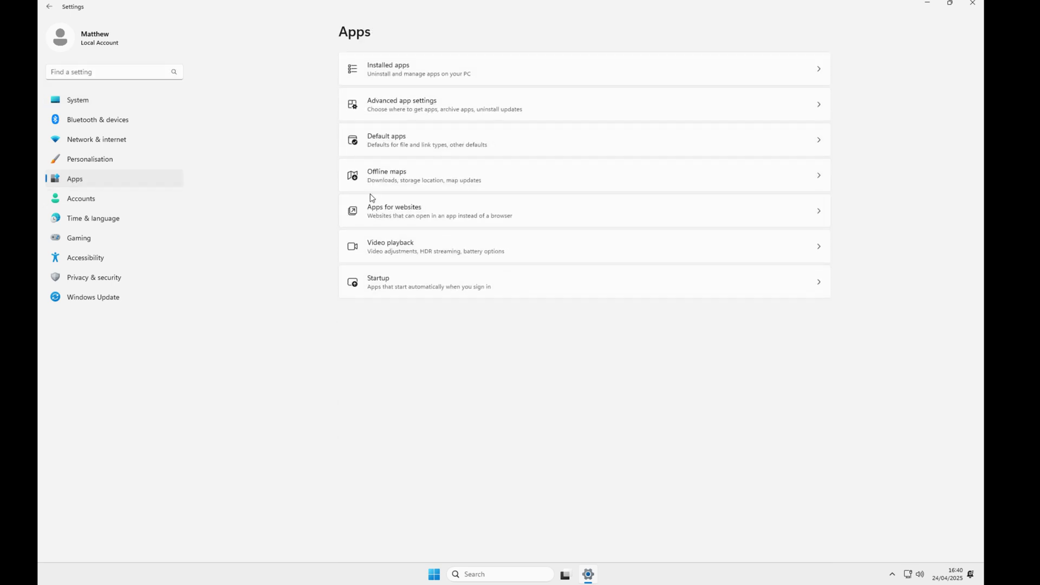
{"action": "left_click", "coordinate": [423, 67]}
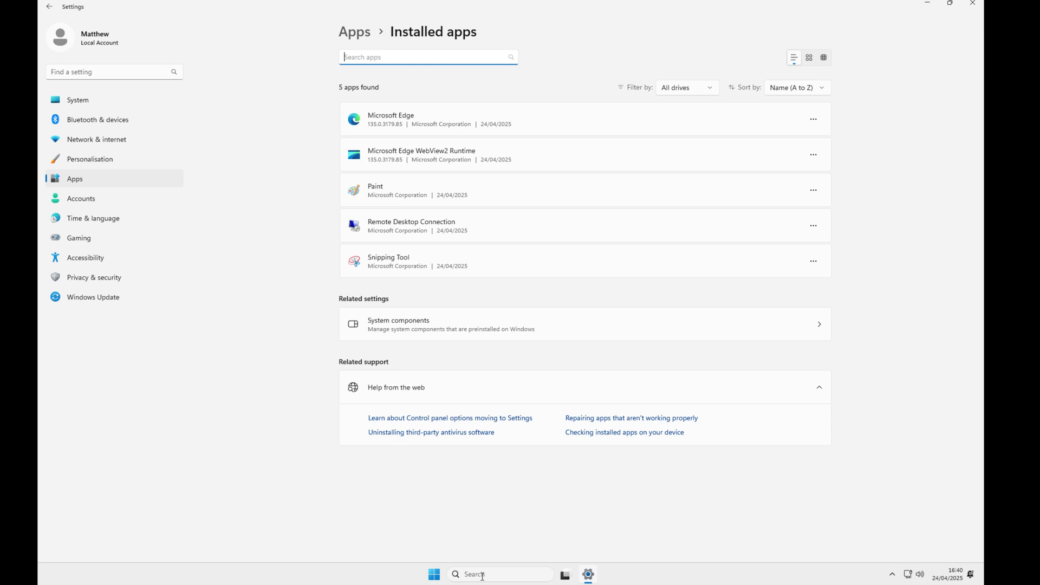
Search for "snip" and launch Snipping Tool to view its interface, closing it and Settings when done
{"action": "left_click", "coordinate": [483, 575]}
{"action": "type", "text": "snip"}
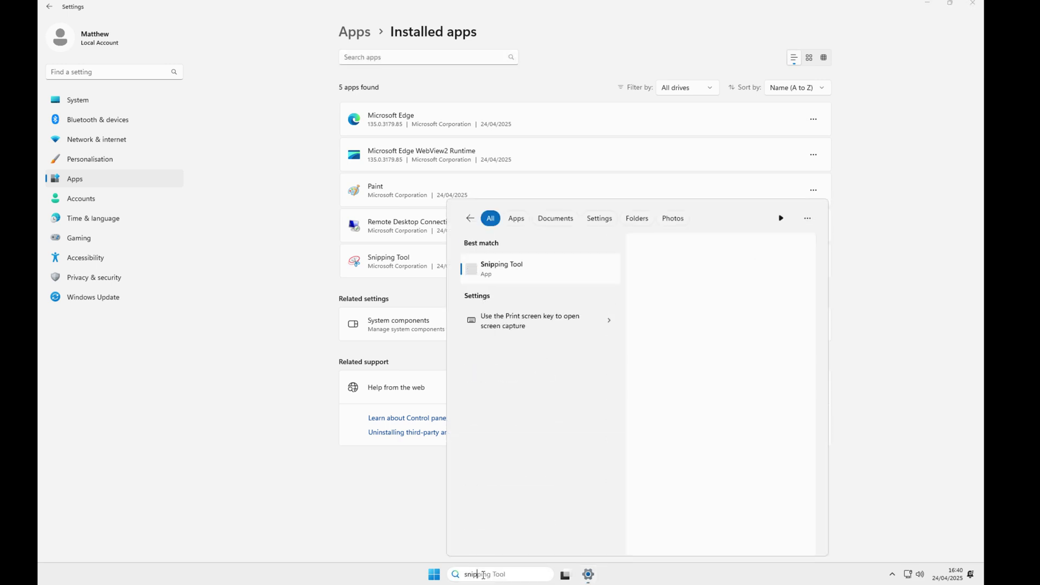
{"action": "key", "text": "Return"}
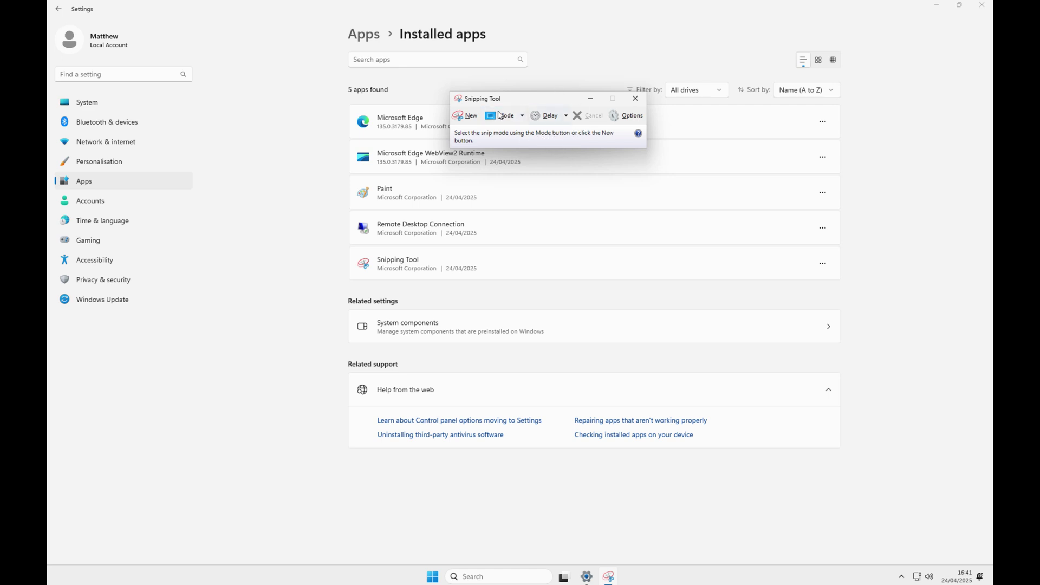
{"action": "left_click", "coordinate": [634, 99]}
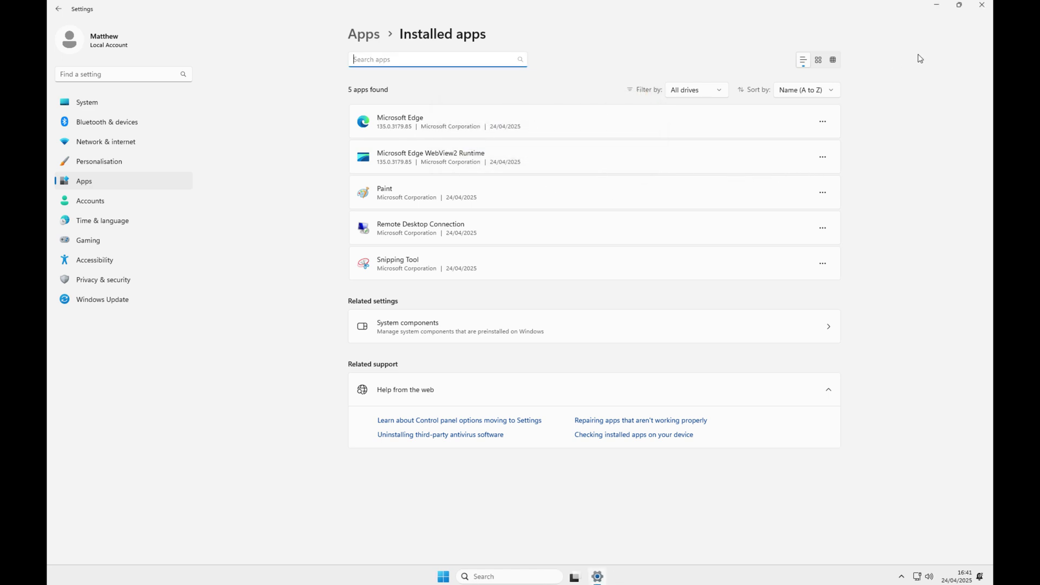
{"action": "left_click", "coordinate": [973, 4]}
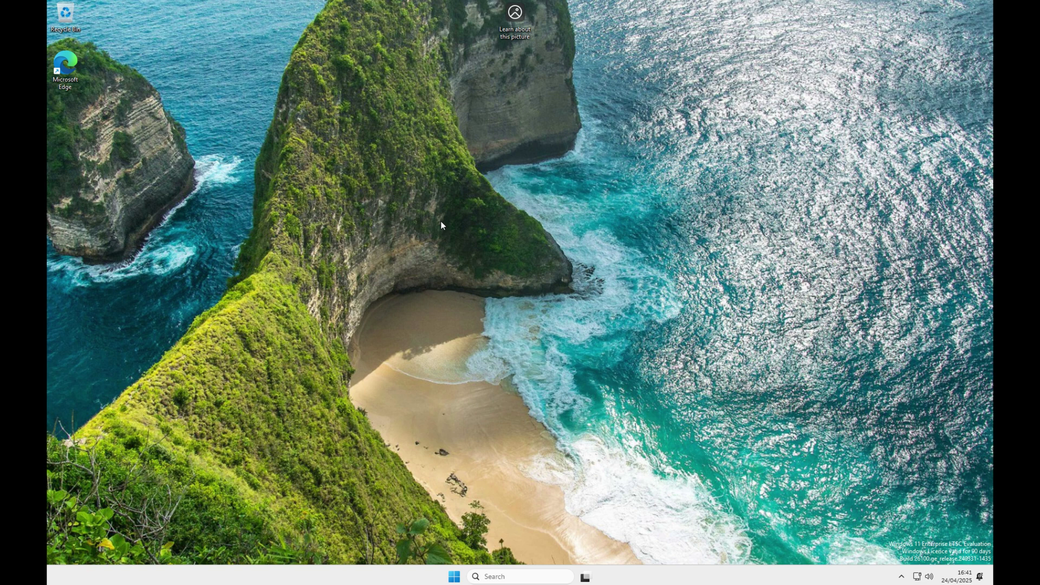
Launch Microsoft Edge and complete its first-run setup, starting without personal data and disallowing both browsing data import and personalisation
{"action": "double_click", "coordinate": [70, 80]}
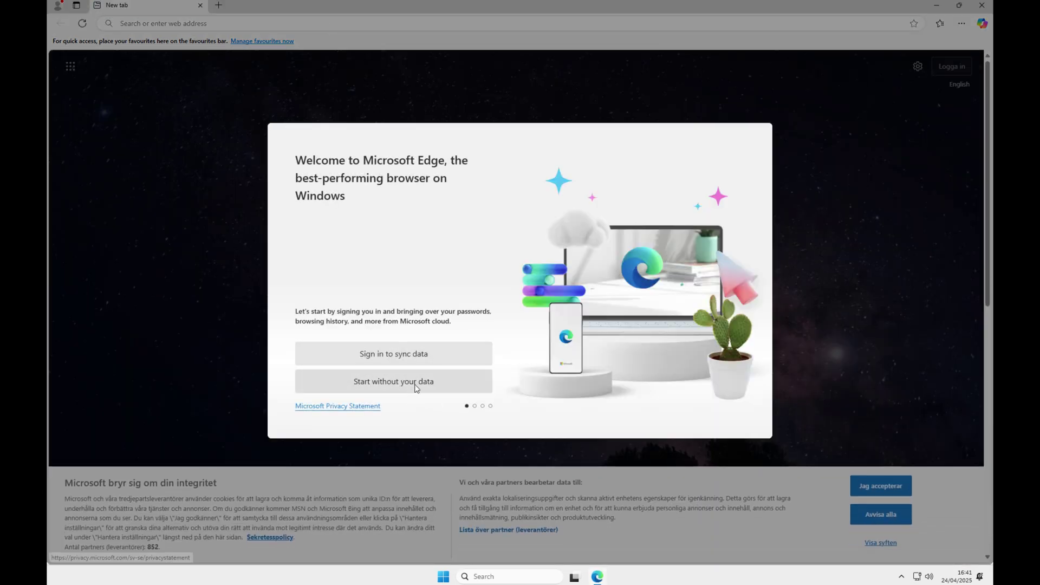
{"action": "left_click", "coordinate": [419, 383]}
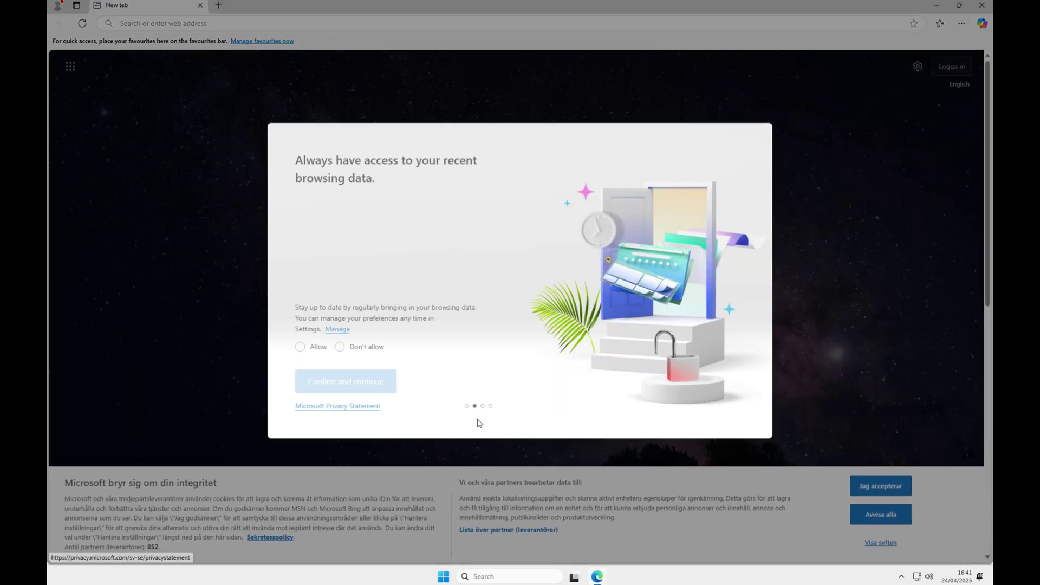
{"action": "left_click", "coordinate": [348, 350]}
{"action": "left_click", "coordinate": [380, 383]}
{"action": "left_click", "coordinate": [379, 378]}
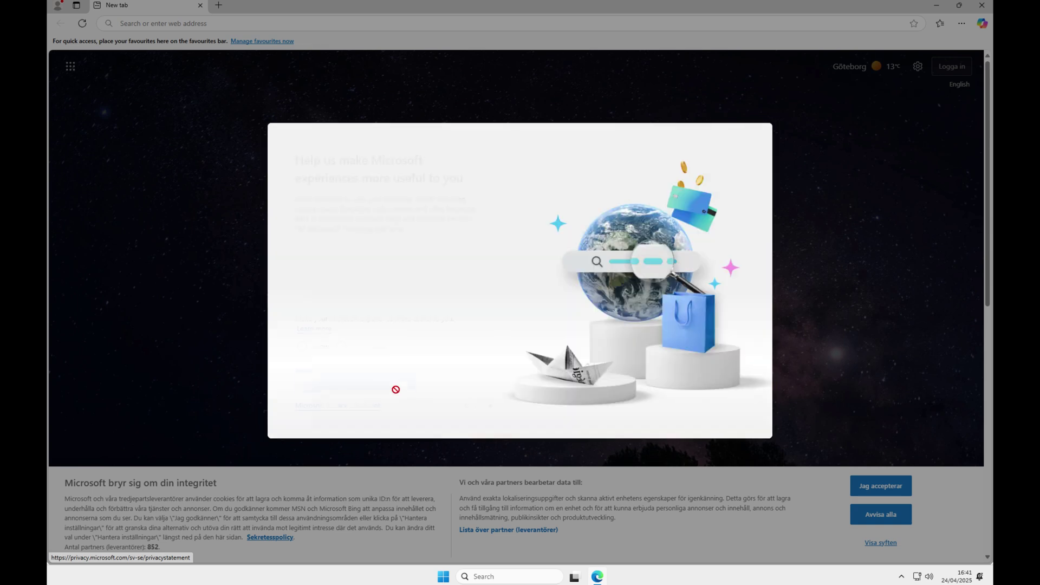
{"action": "left_click", "coordinate": [343, 347]}
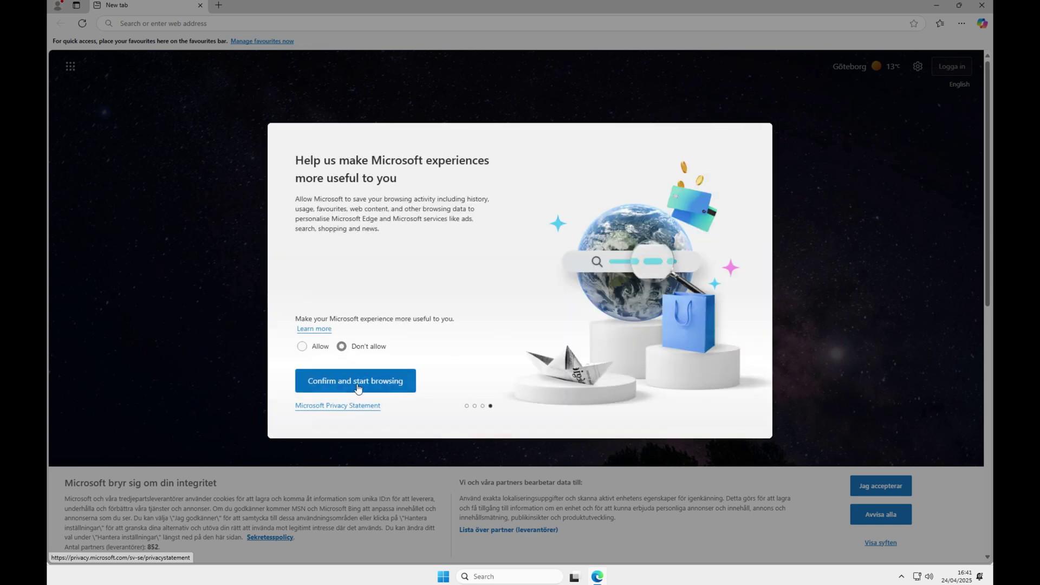
{"action": "left_click", "coordinate": [357, 388]}
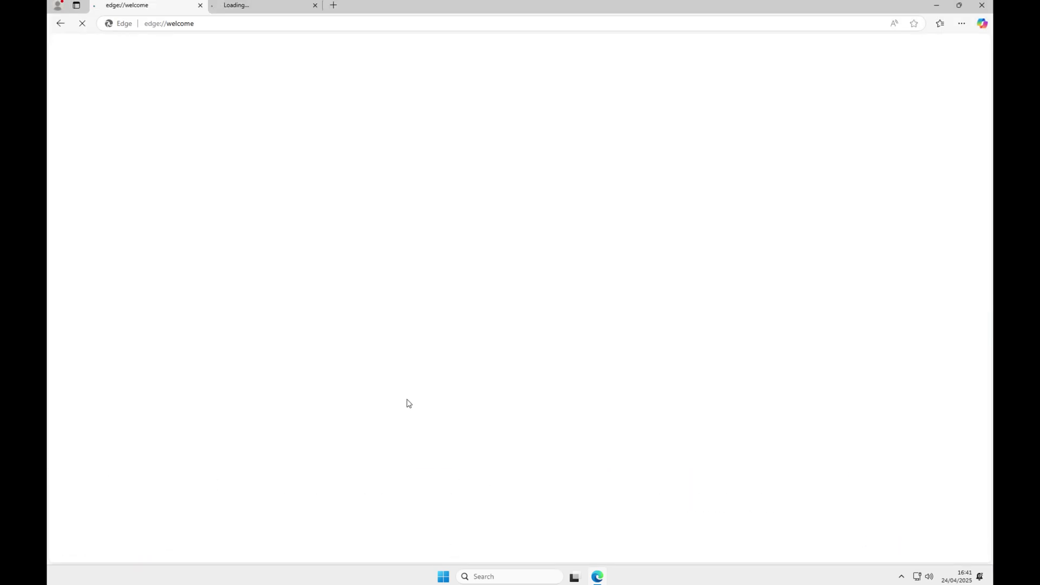
Close the extra browser tab and search the web for "firefox download" to get the Firefox installer
{"action": "left_click", "coordinate": [319, 6]}
{"action": "left_click", "coordinate": [228, 27]}
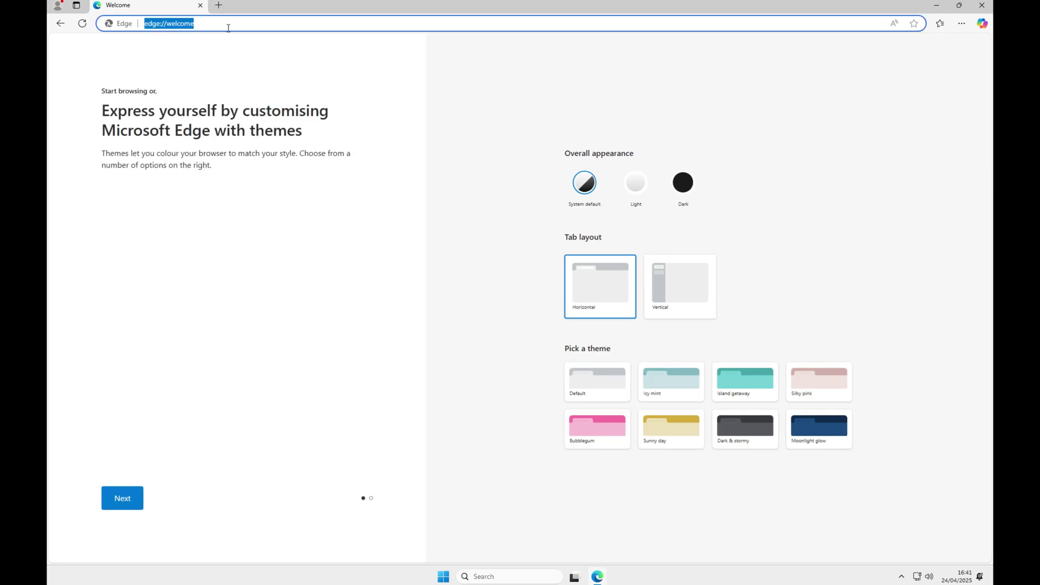
{"action": "type", "text": "firefox"}
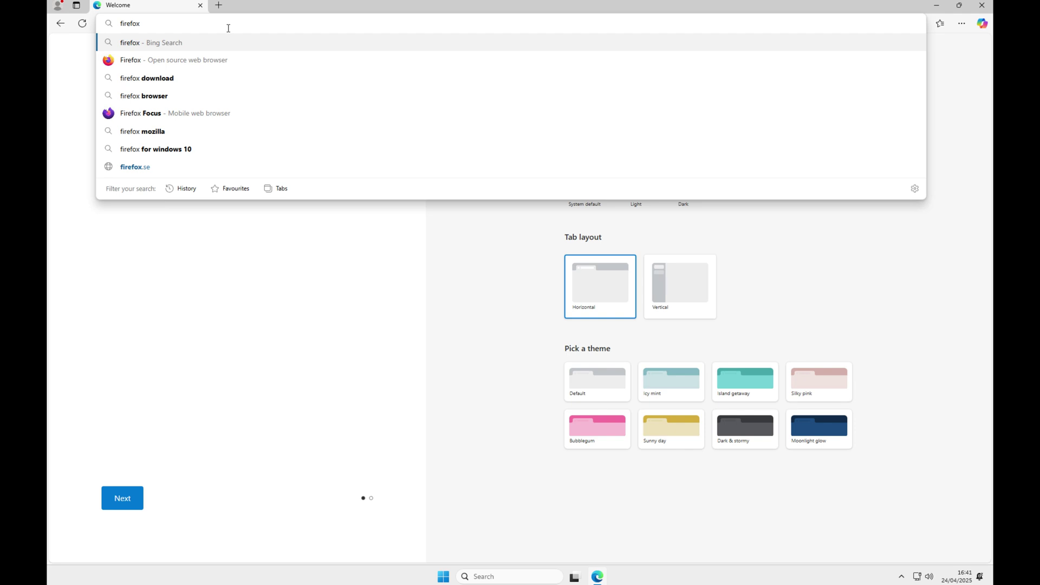
{"action": "key", "text": "Return"}
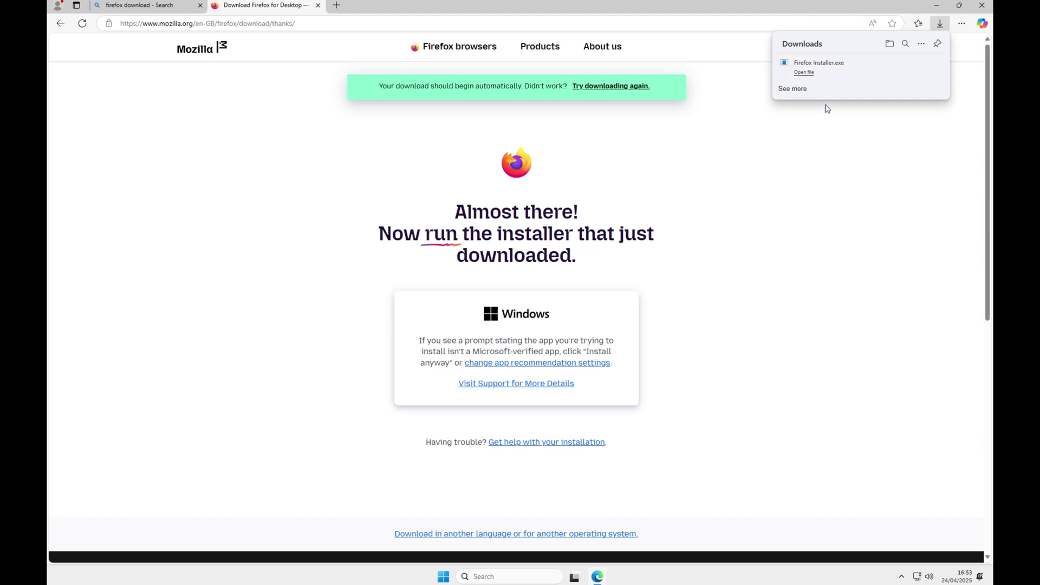
Install Firefox by running Firefox Installer.exe with permission to make changes, and close its welcome window
{"action": "left_click", "coordinate": [835, 68]}
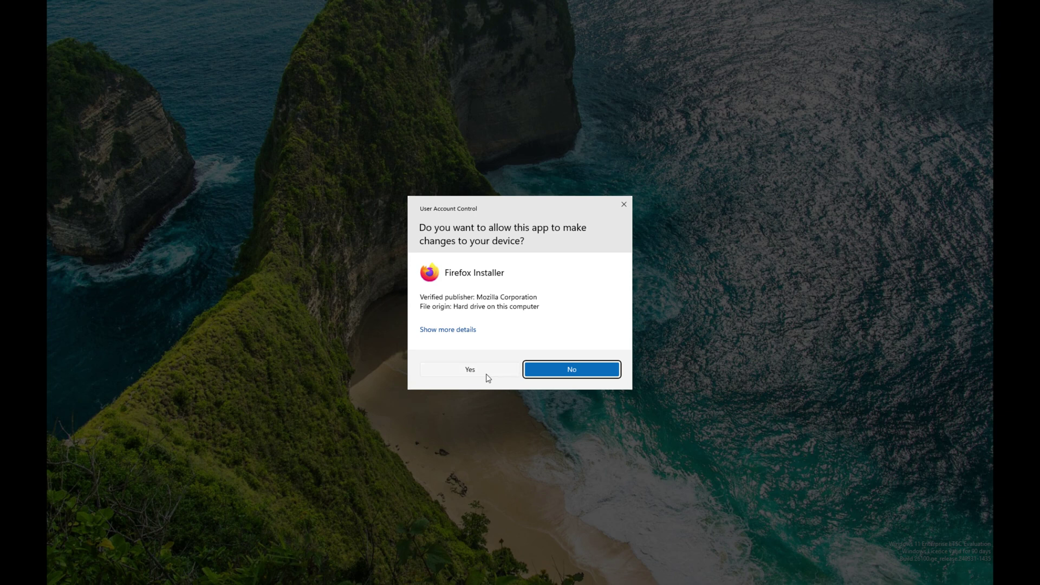
{"action": "left_click", "coordinate": [473, 371]}
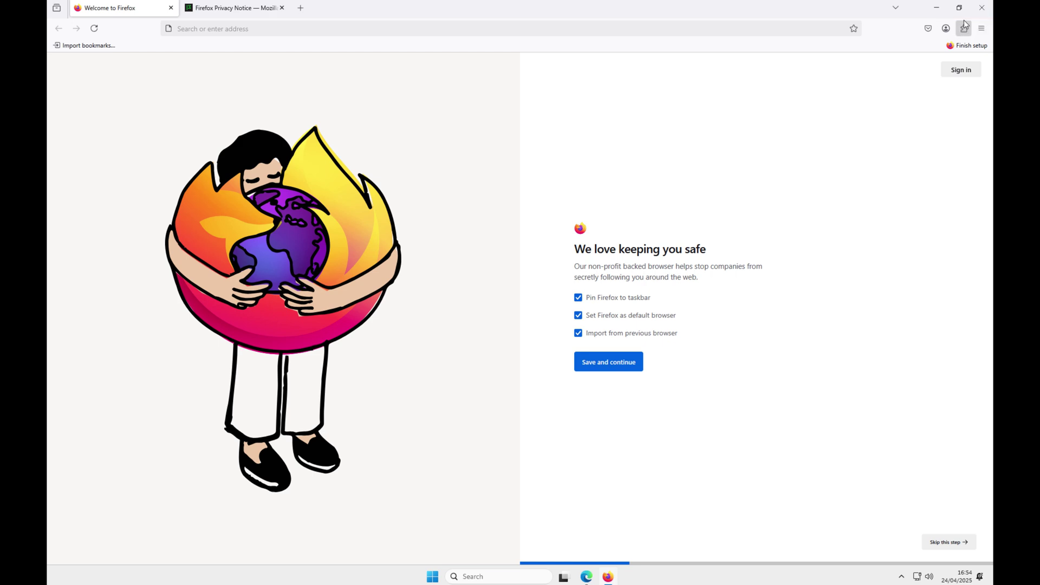
{"action": "left_click", "coordinate": [984, 11]}
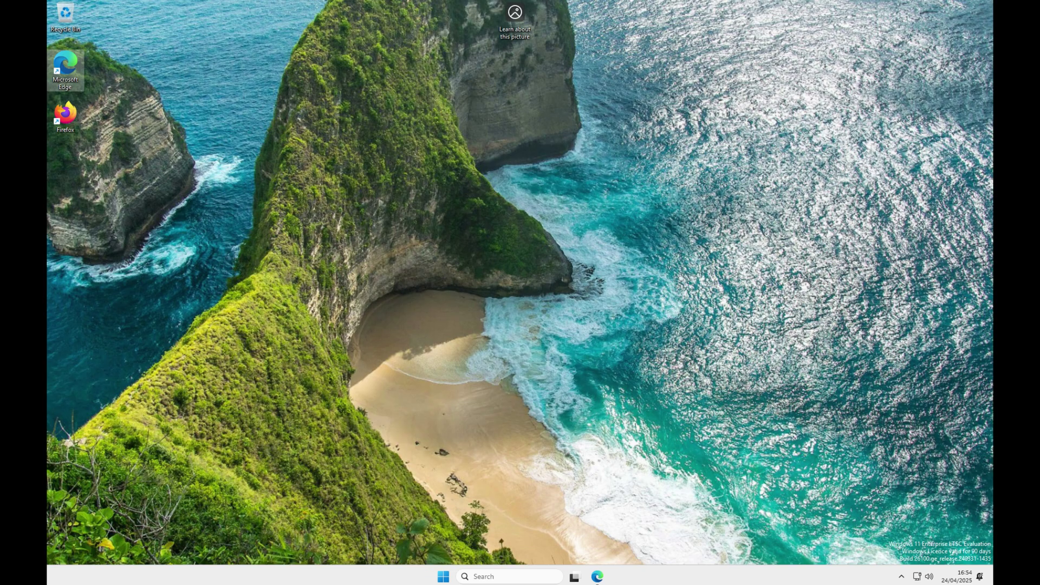
Open the installed apps list in Settings
{"action": "left_click", "coordinate": [443, 577]}
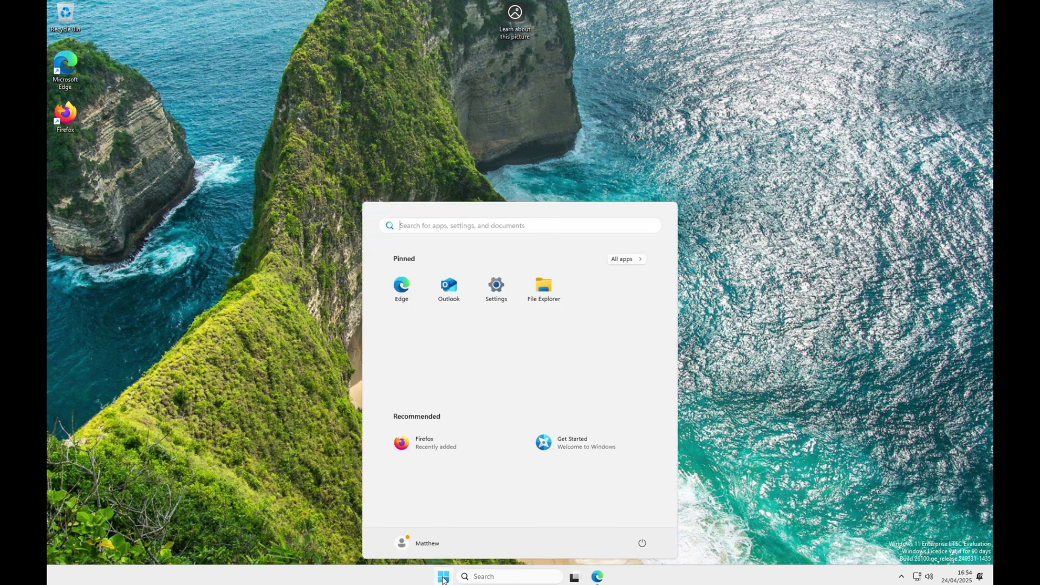
{"action": "left_click", "coordinate": [499, 287]}
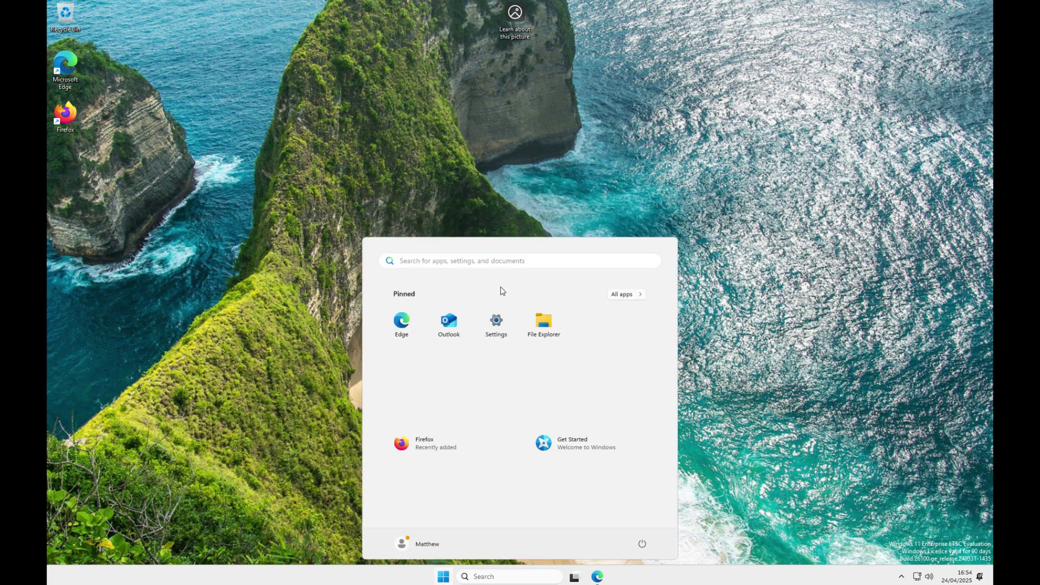
{"action": "left_click", "coordinate": [93, 182]}
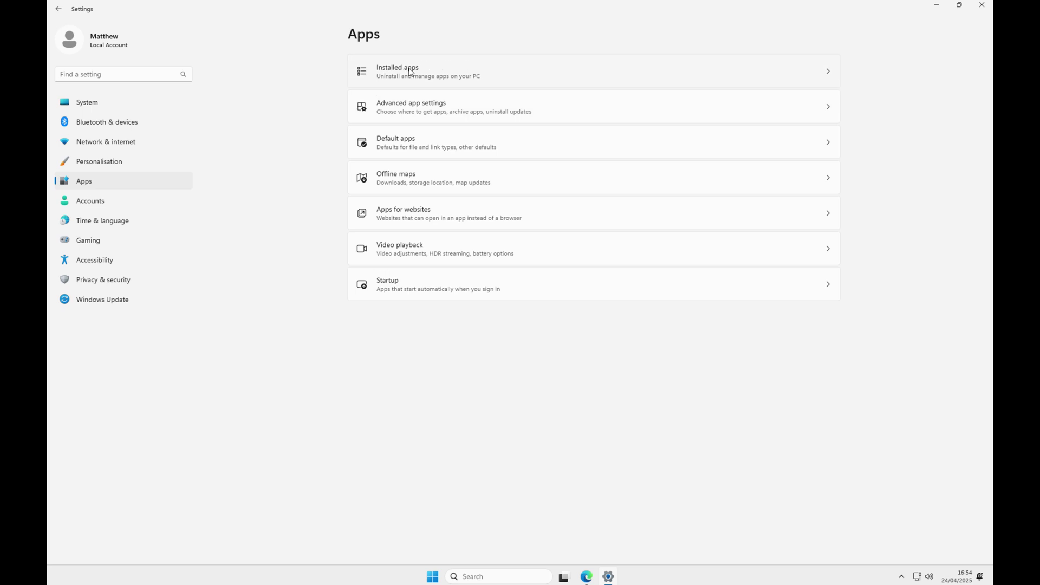
{"action": "left_click", "coordinate": [411, 71]}
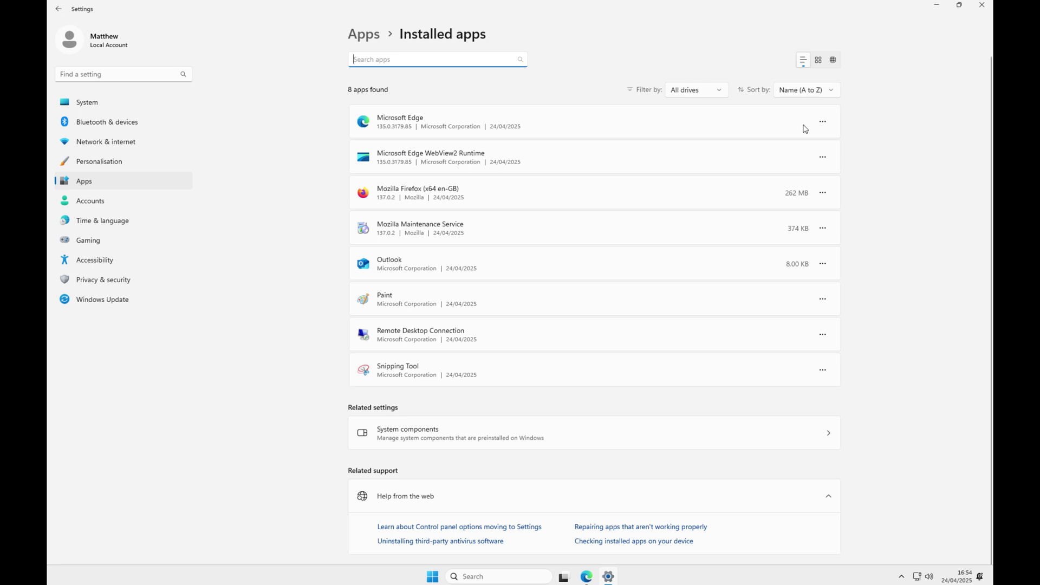
Uninstall Microsoft Edge, allowing it to make changes to the device and confirming the removal
{"action": "left_click", "coordinate": [823, 123]}
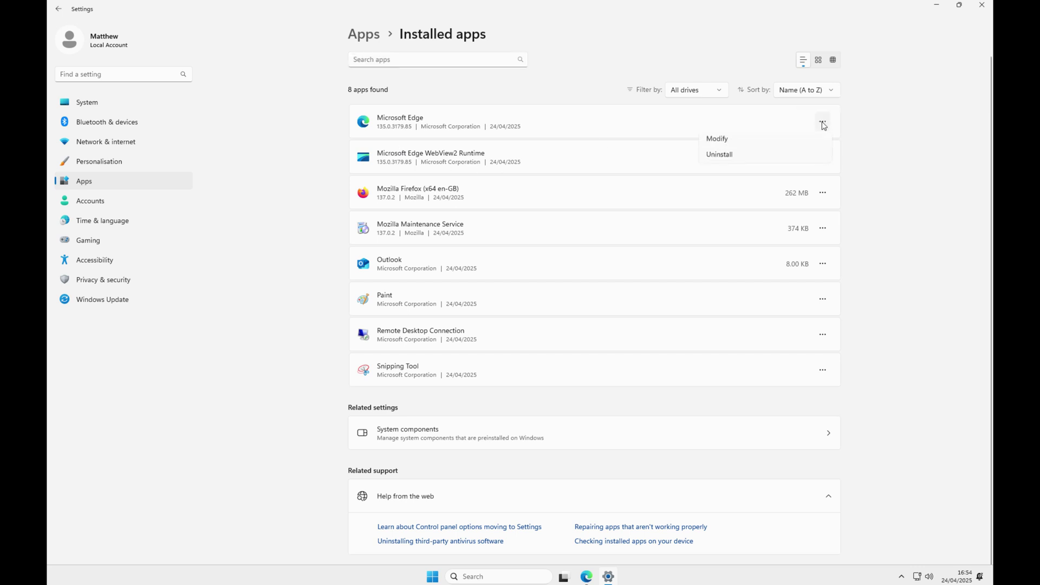
{"action": "left_click", "coordinate": [731, 162]}
{"action": "left_click", "coordinate": [802, 176]}
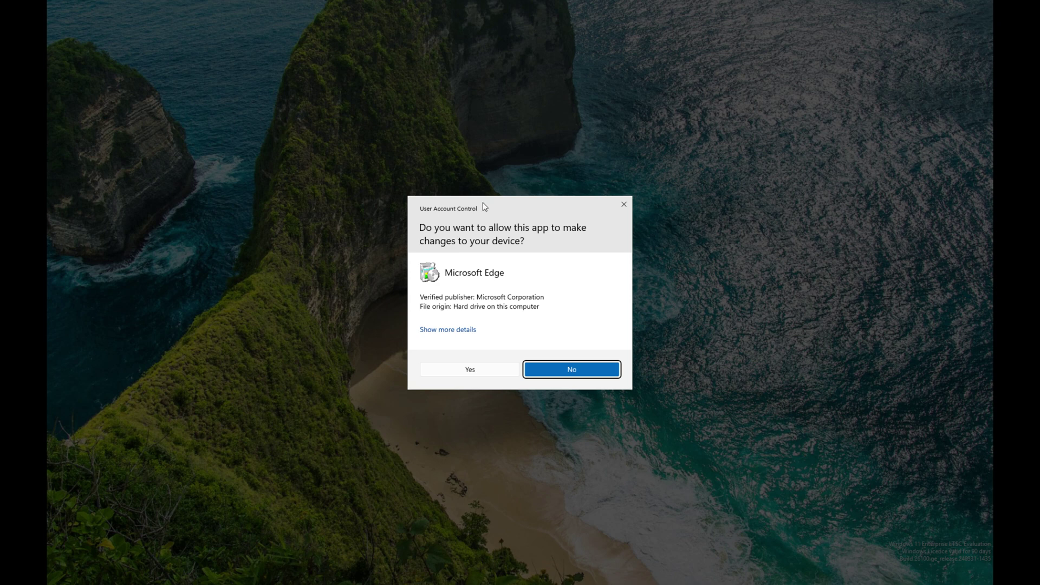
{"action": "left_click", "coordinate": [474, 371]}
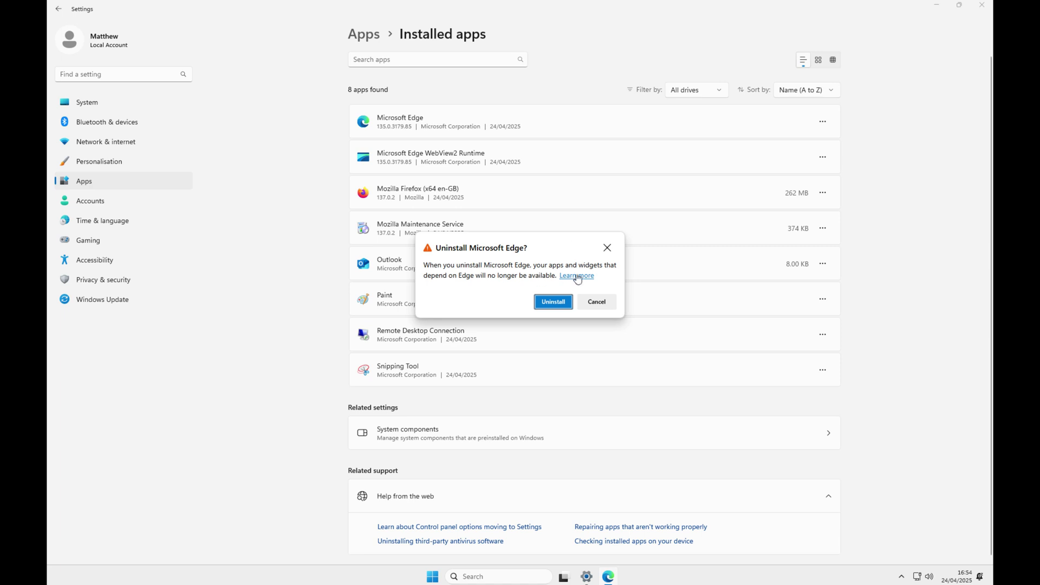
{"action": "left_click", "coordinate": [550, 306]}
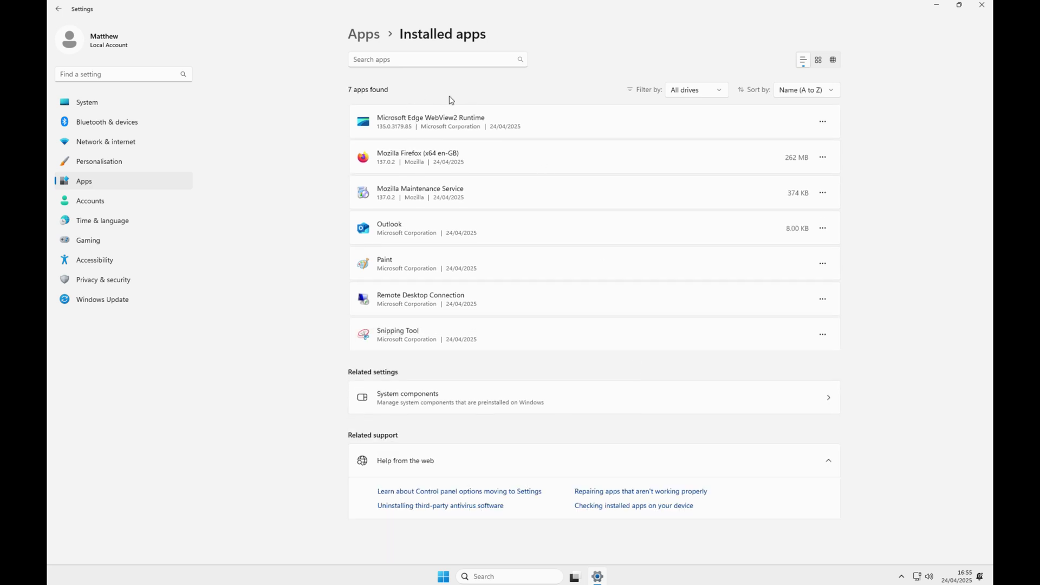
Uninstall Microsoft Edge WebView2 Runtime, allowing it to make changes to the device and confirming the removal
{"action": "left_click", "coordinate": [823, 122]}
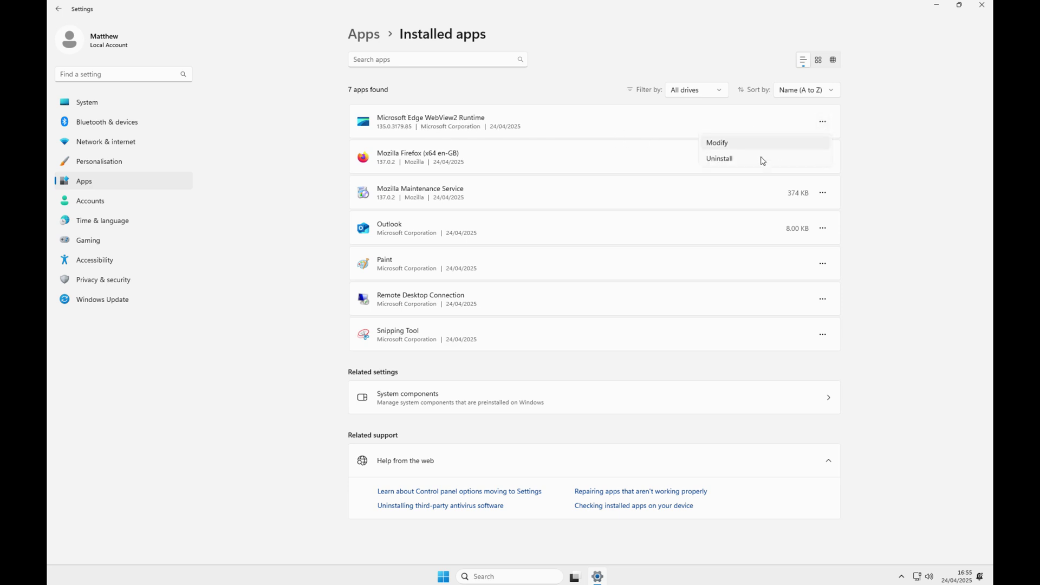
{"action": "left_click", "coordinate": [751, 158]}
{"action": "left_click", "coordinate": [798, 172]}
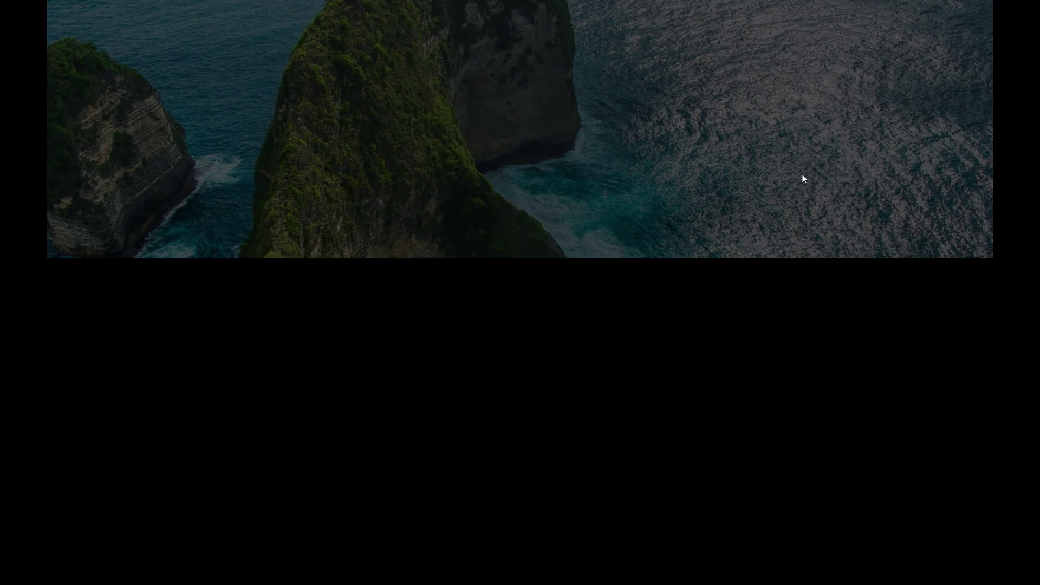
{"action": "left_click", "coordinate": [479, 370]}
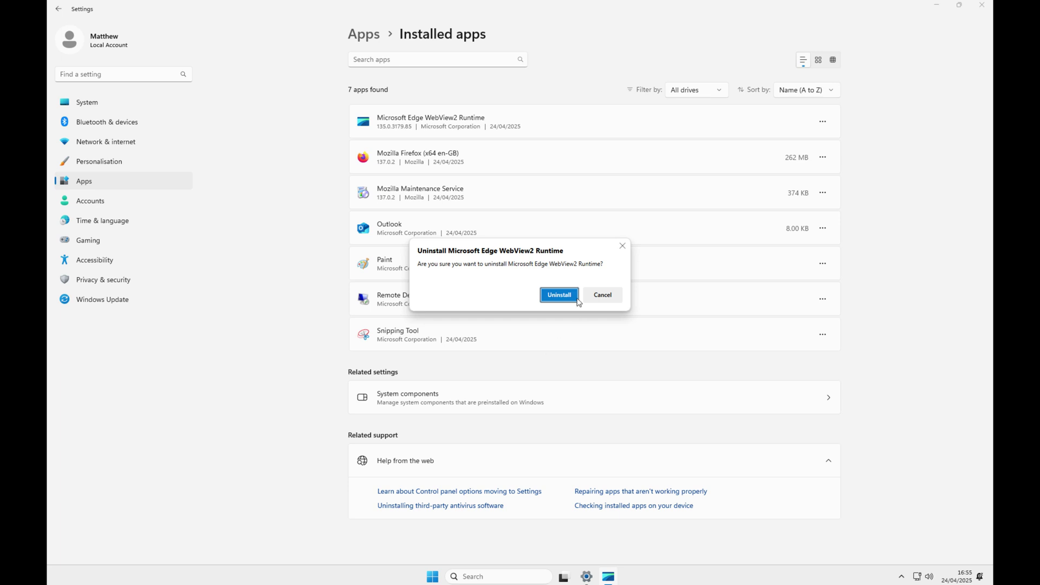
{"action": "left_click", "coordinate": [560, 295]}
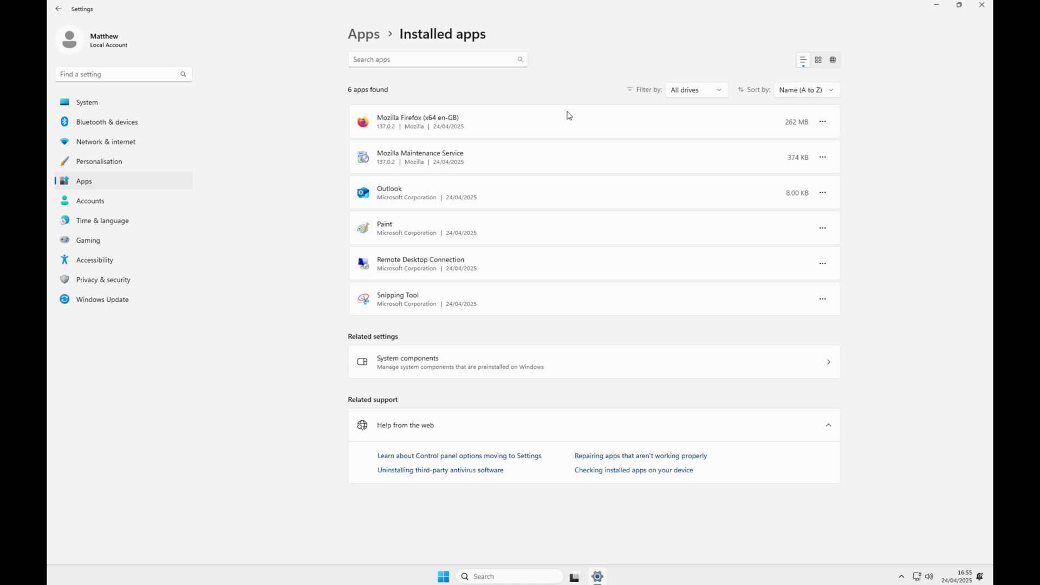
Minimise Settings and search Windows for "edge" to check for remaining Edge entries
{"action": "left_click", "coordinate": [937, 7]}
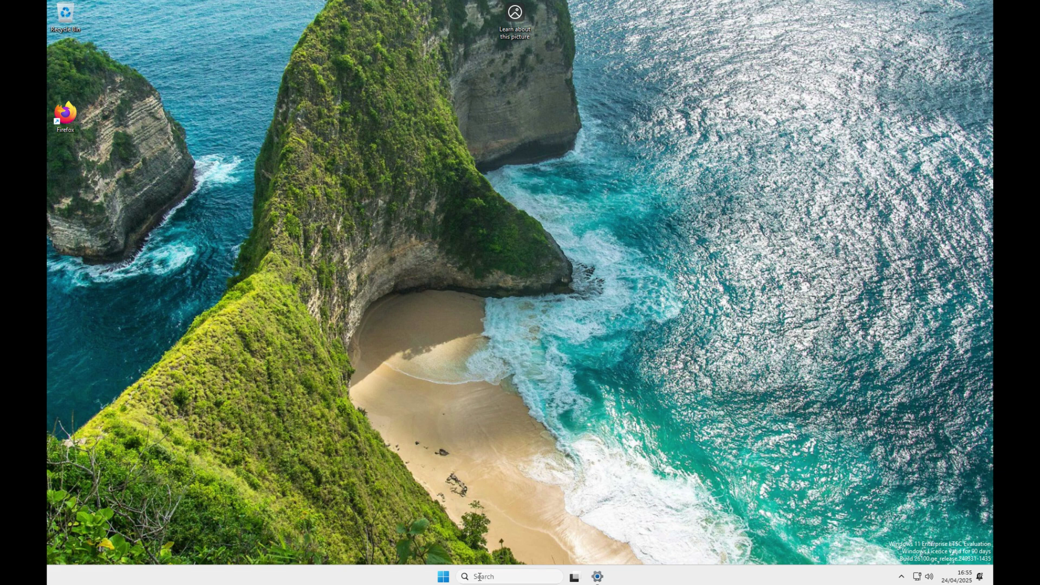
{"action": "left_click", "coordinate": [498, 577]}
{"action": "type", "text": "e"}
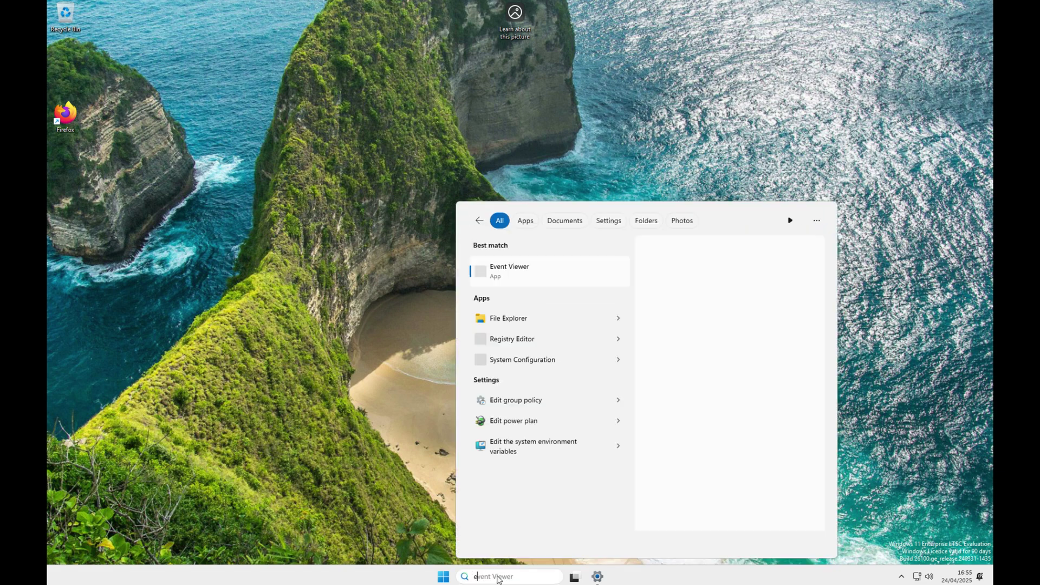
{"action": "type", "text": "dge"}
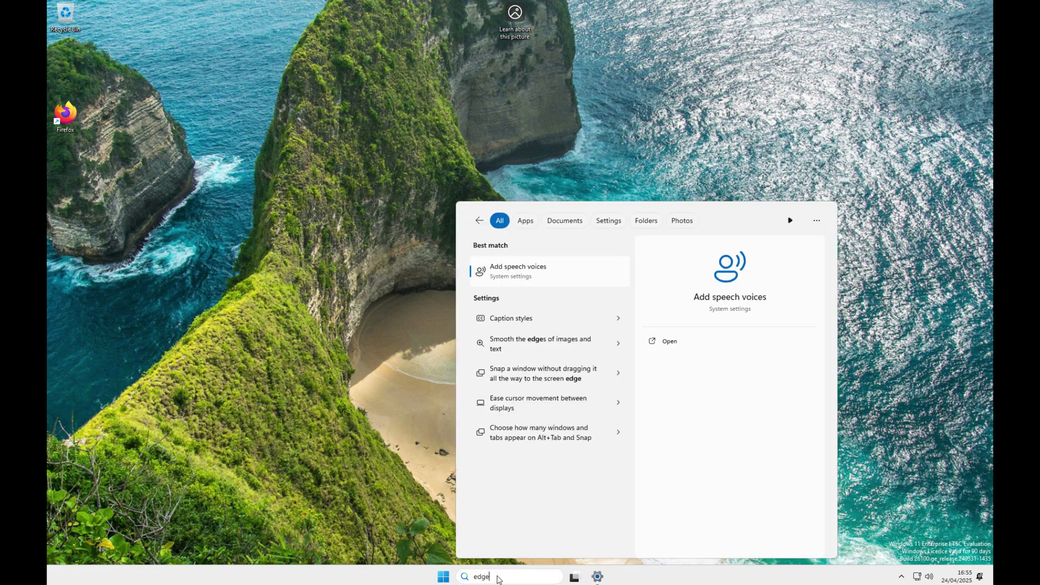
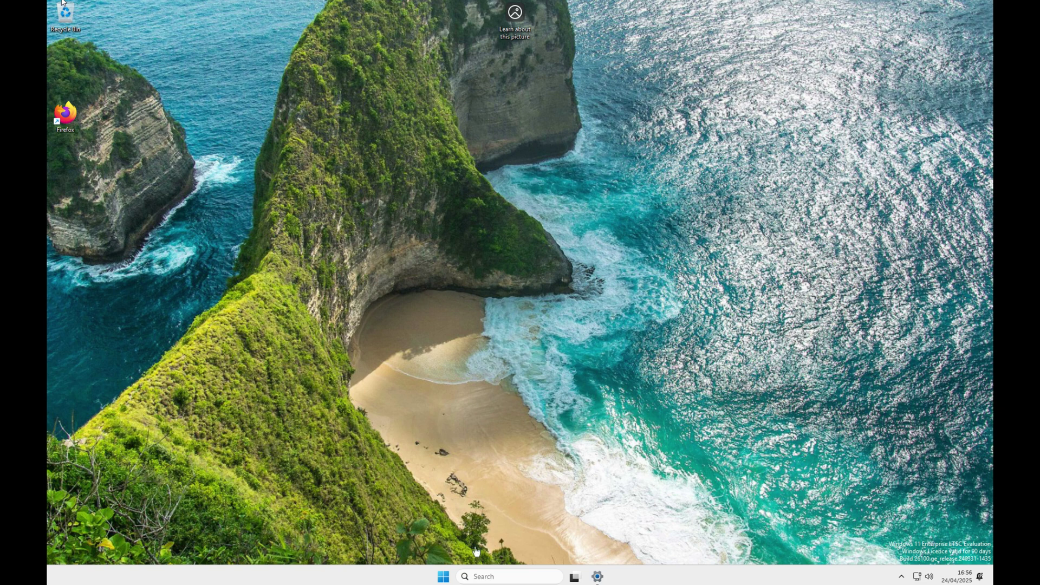
Open Command Prompt as administrator and query the Recall feature with dism /online /get-featureinfo /featurename:recall
{"action": "left_click", "coordinate": [443, 577]}
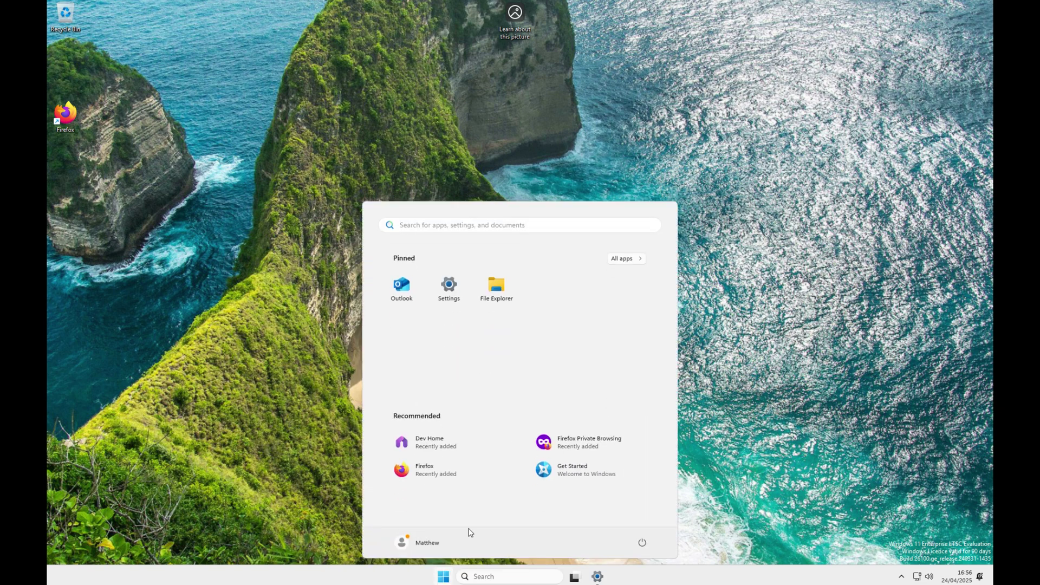
{"action": "type", "text": "cmd"}
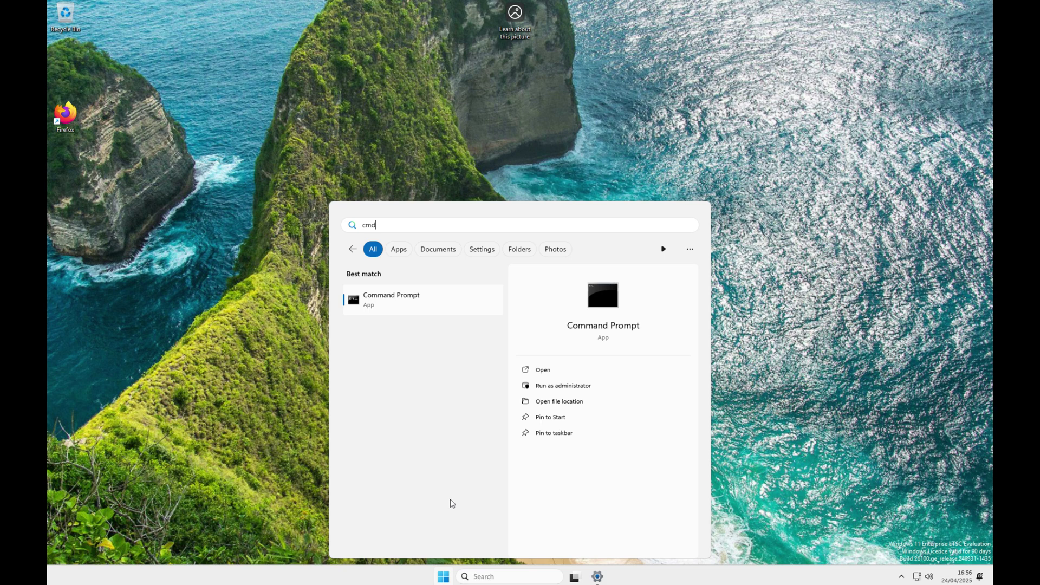
{"action": "left_click", "coordinate": [561, 387]}
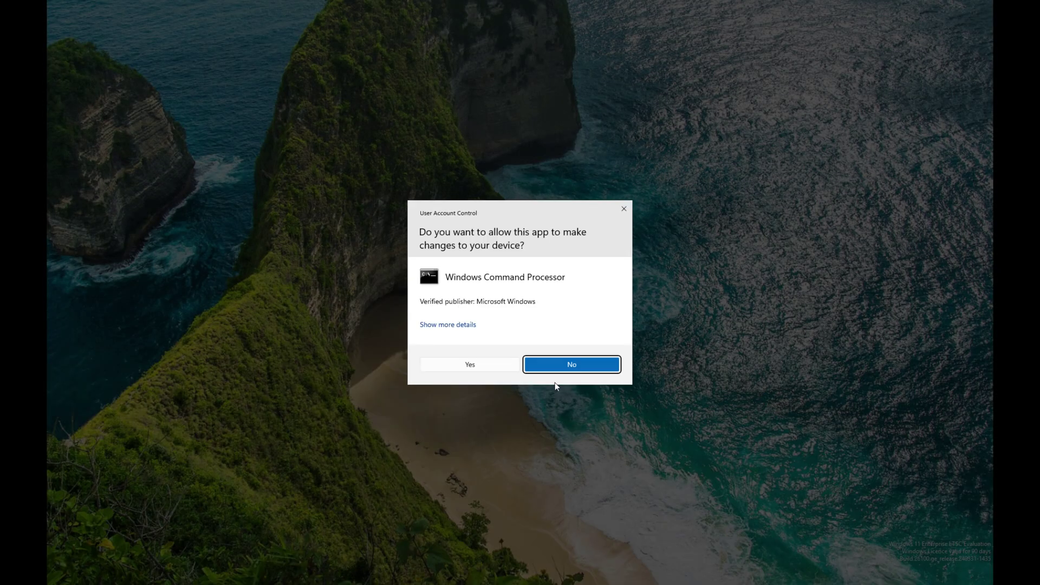
{"action": "left_click", "coordinate": [477, 366]}
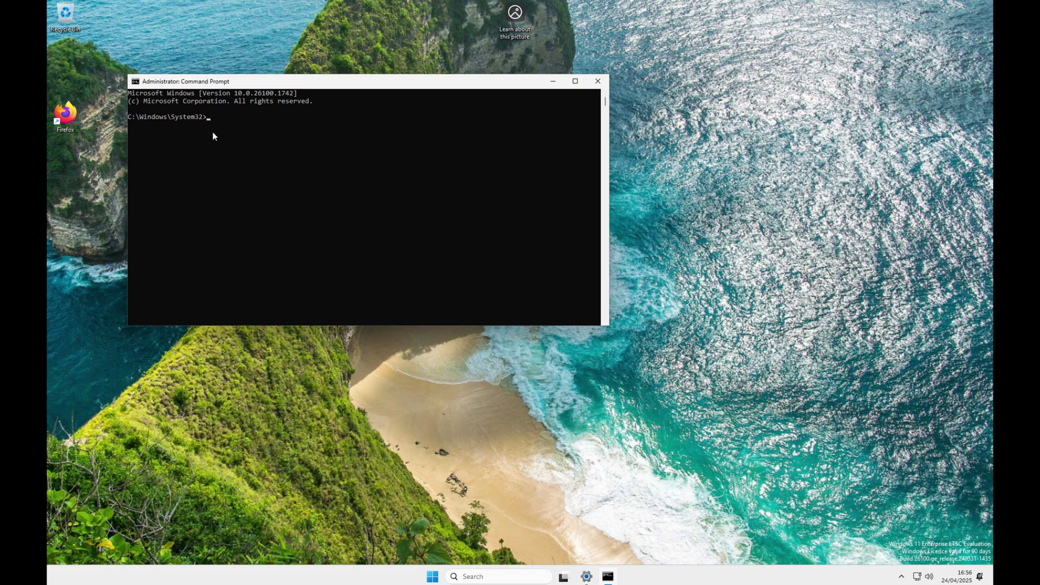
{"action": "type", "text": "dism /online /get-featureinfo /featurename:recall"}
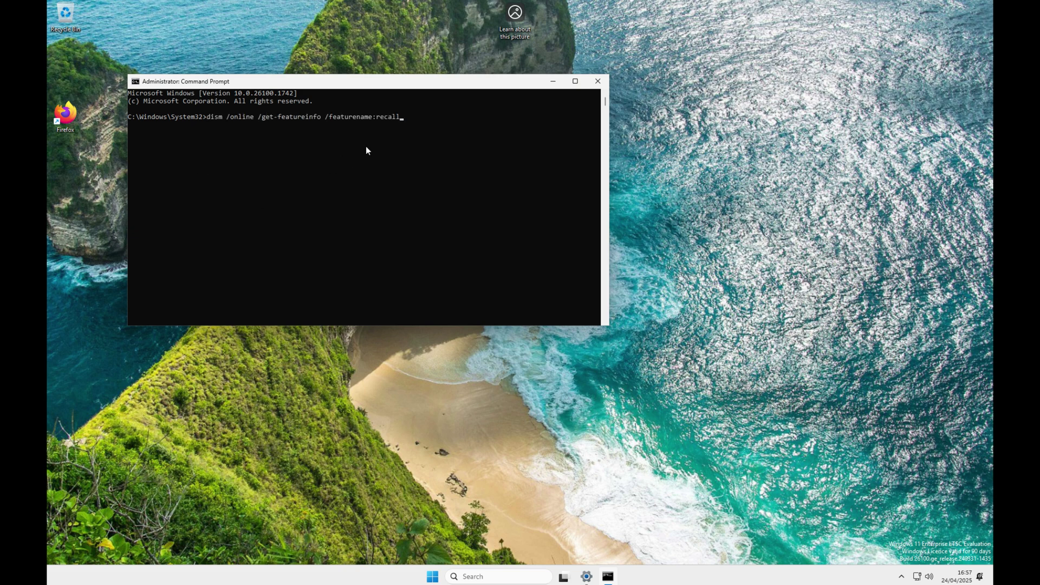
{"action": "key", "text": "Return"}
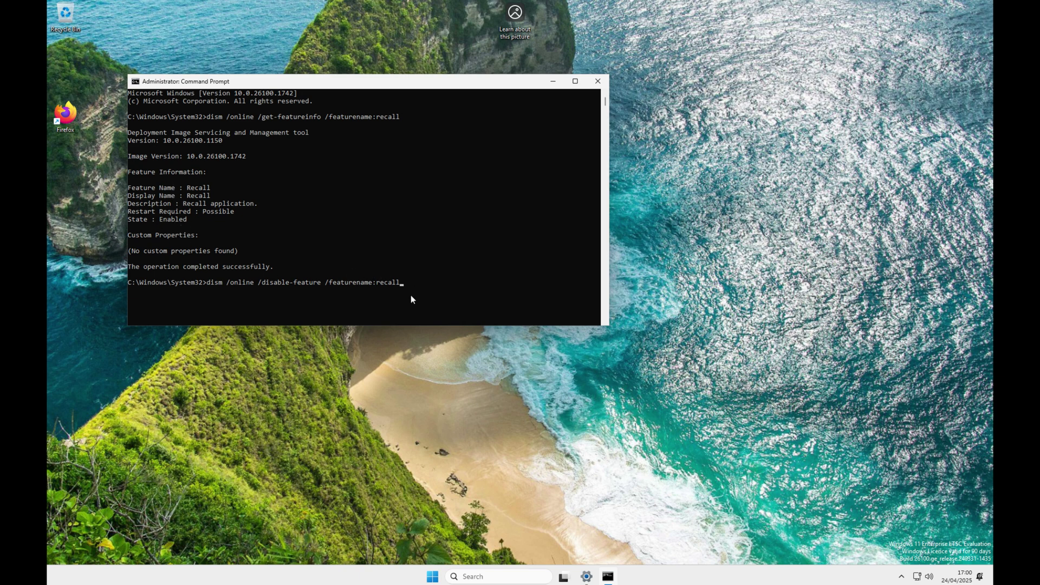
Disable Recall with dism /online /disable-feature /featurename:recall and query its feature information again
{"action": "key", "text": "Return"}
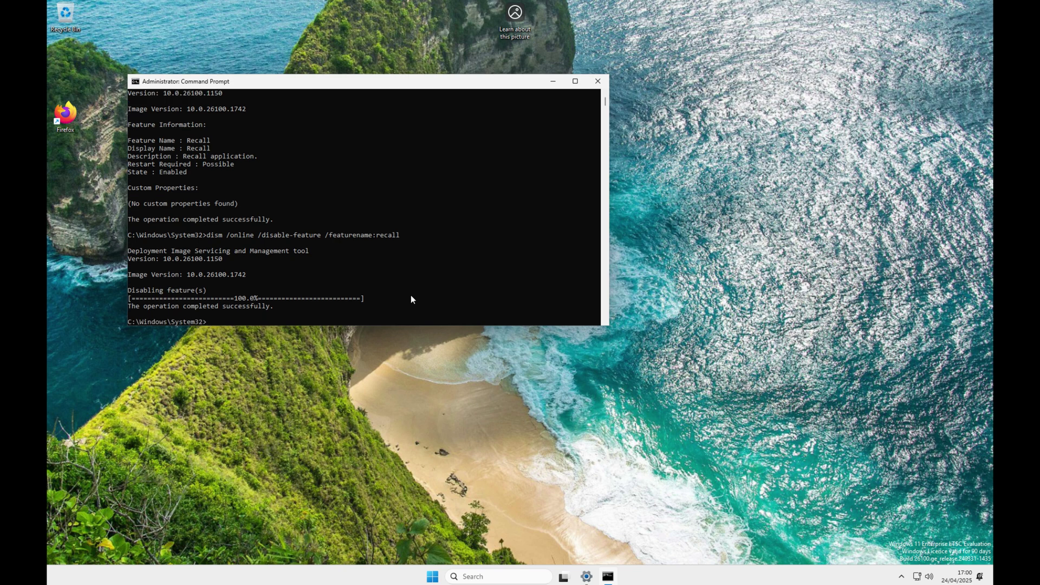
{"action": "key", "text": "Up"}
{"action": "key", "text": "Up"}
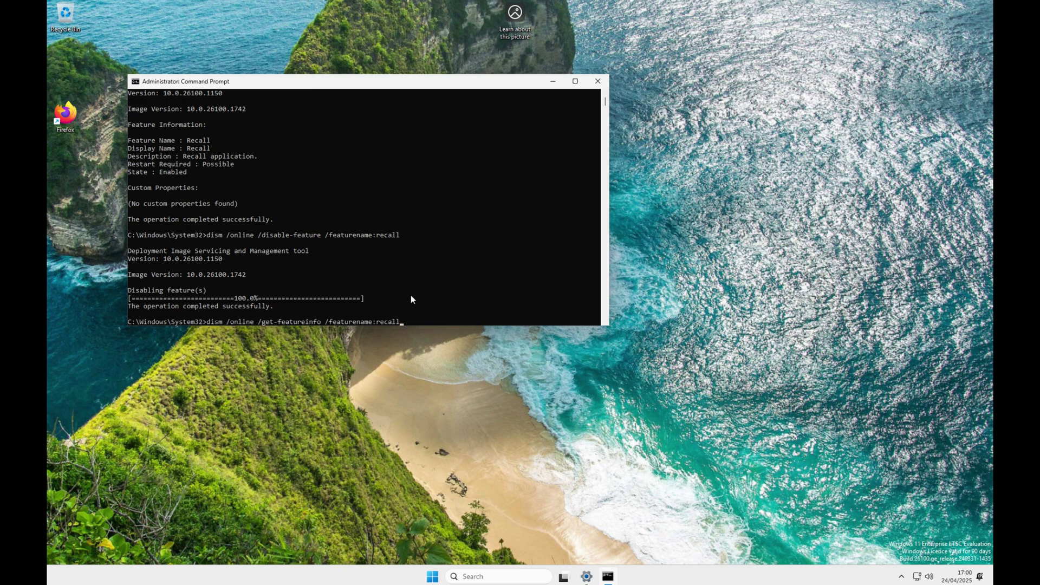
{"action": "key", "text": "Return"}
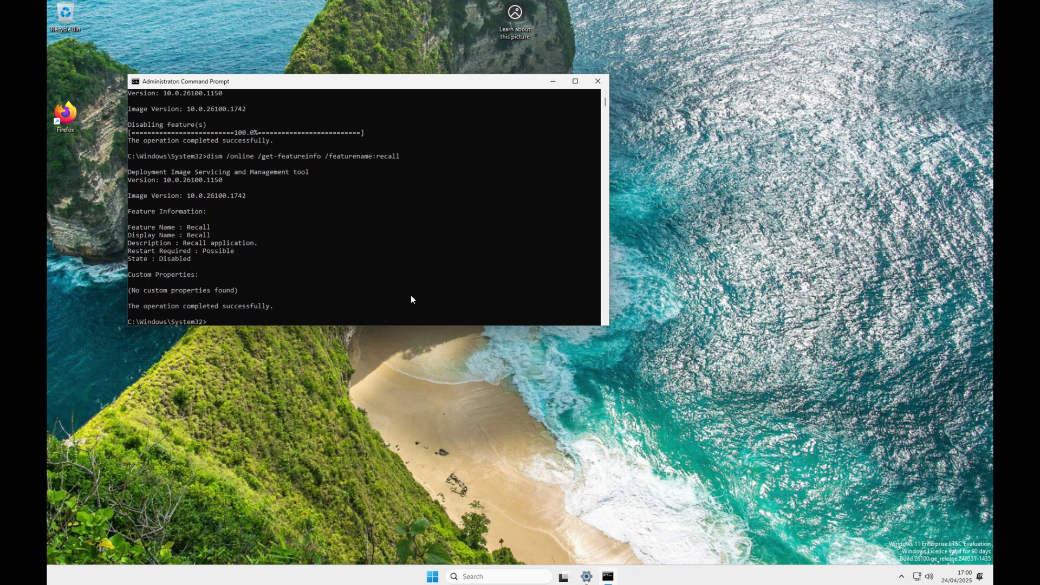
Highlight the State and Restart Required lines of the Recall output and close the Command Prompt
{"action": "left_click_drag", "start_coordinate": [192, 259], "coordinate": [129, 262]}
{"action": "left_click_drag", "start_coordinate": [243, 250], "coordinate": [125, 253]}
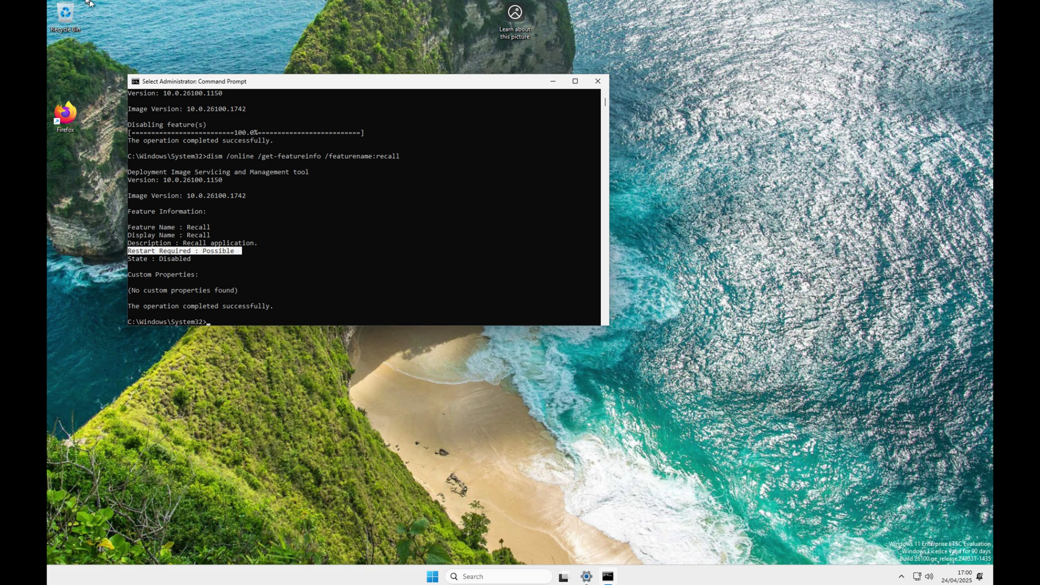
{"action": "key", "text": "alt+F4"}
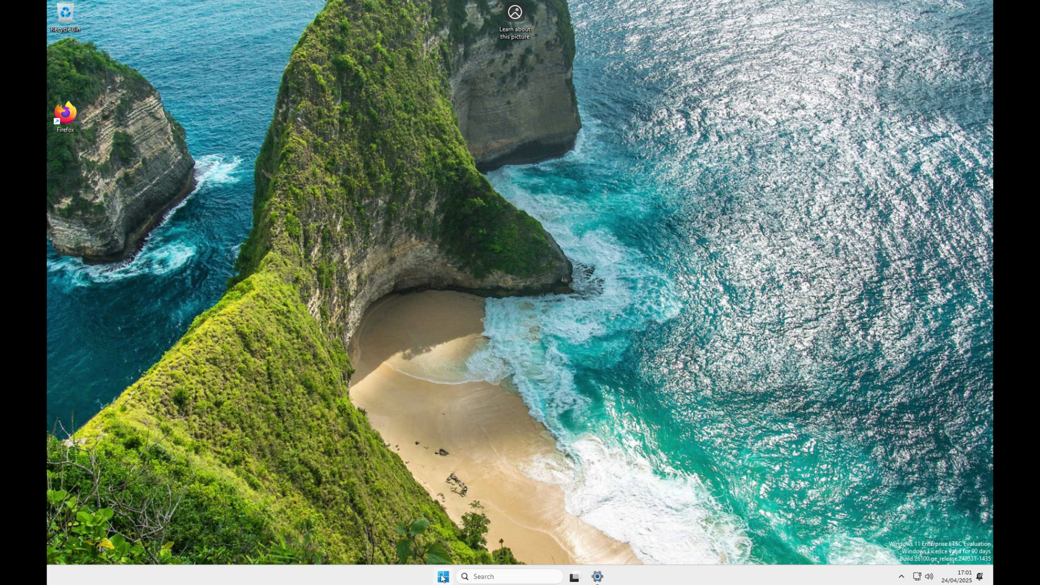
Review the Windows Update and Privacy & security pages in Settings and open Windows Security
{"action": "left_click", "coordinate": [598, 577]}
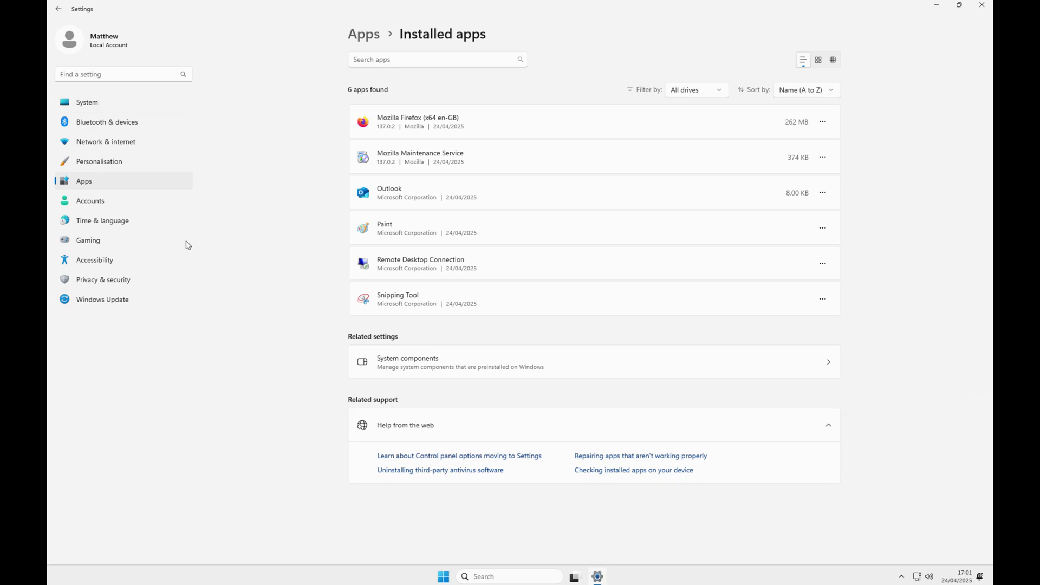
{"action": "left_click", "coordinate": [106, 305]}
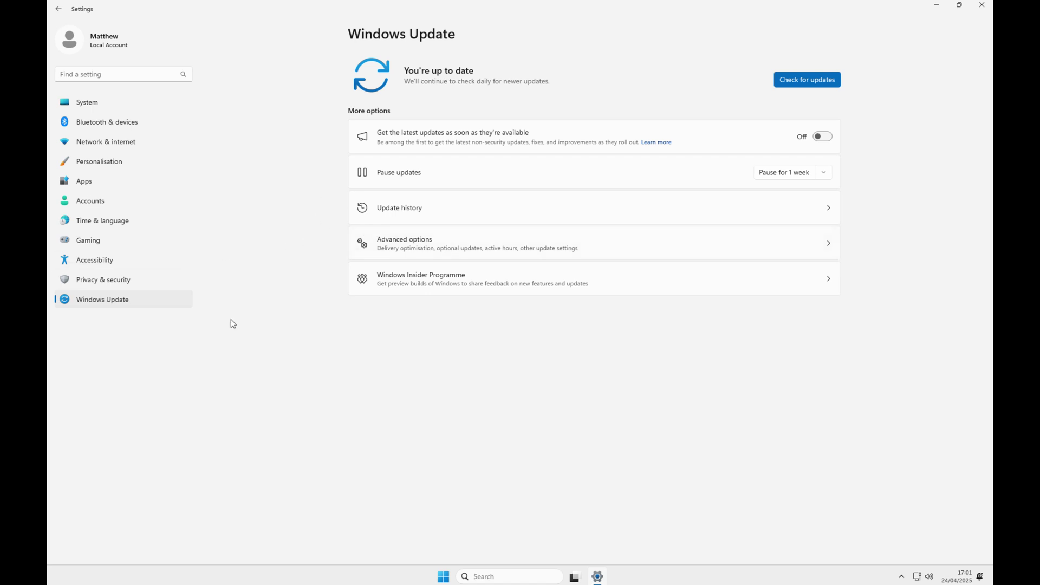
{"action": "left_click", "coordinate": [104, 281]}
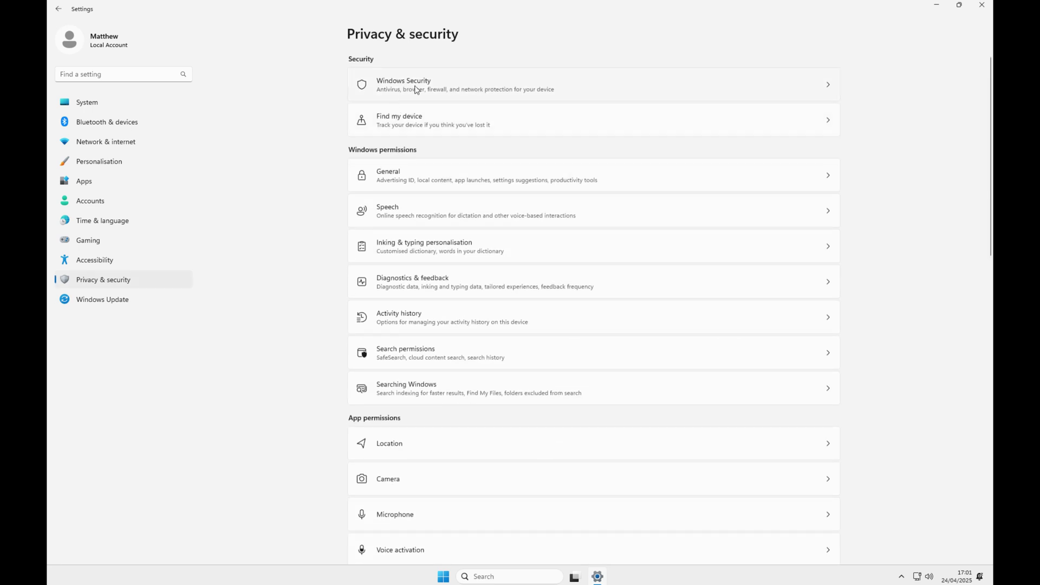
{"action": "left_click", "coordinate": [415, 90]}
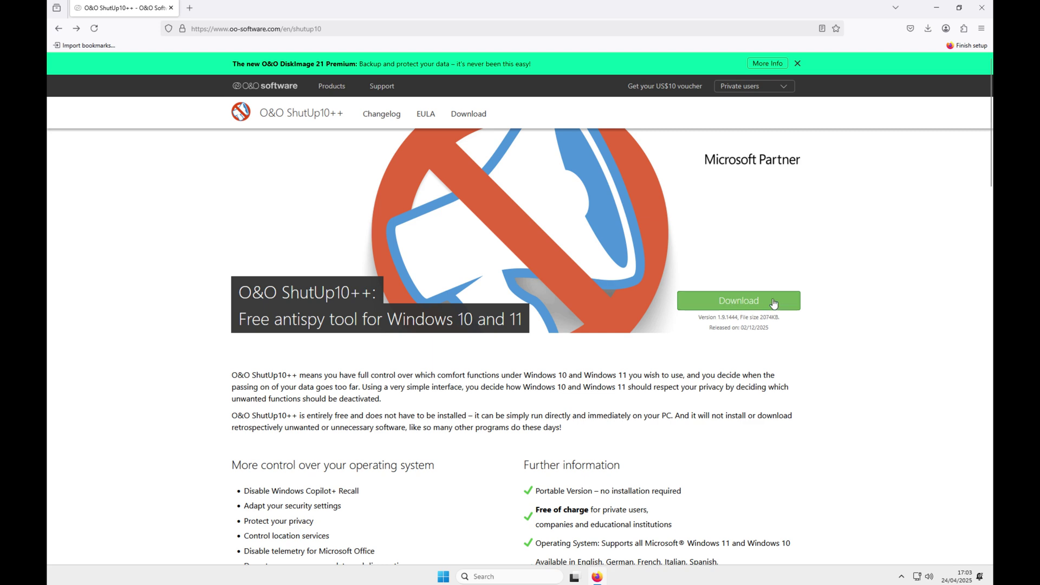
Run O&O ShutUp10++ with permission to make changes to the device and close the browser window
{"action": "left_click", "coordinate": [936, 7]}
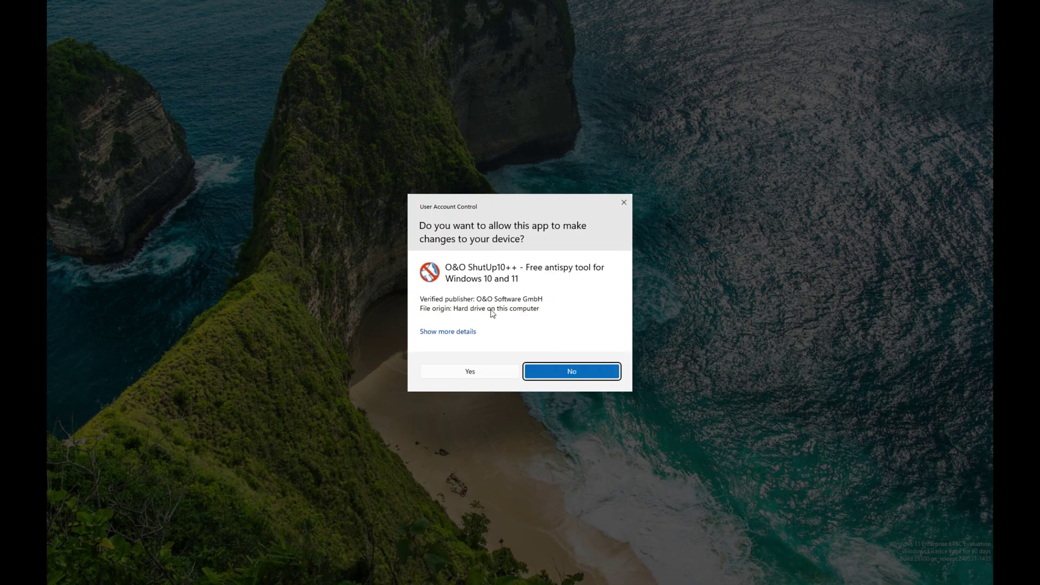
{"action": "left_click", "coordinate": [467, 374]}
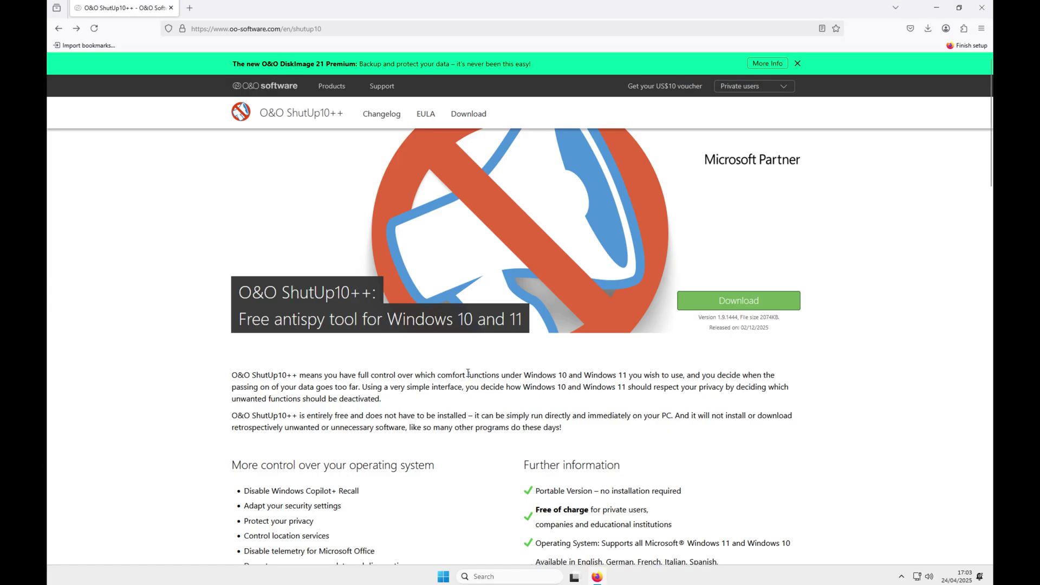
{"action": "left_click", "coordinate": [981, 10]}
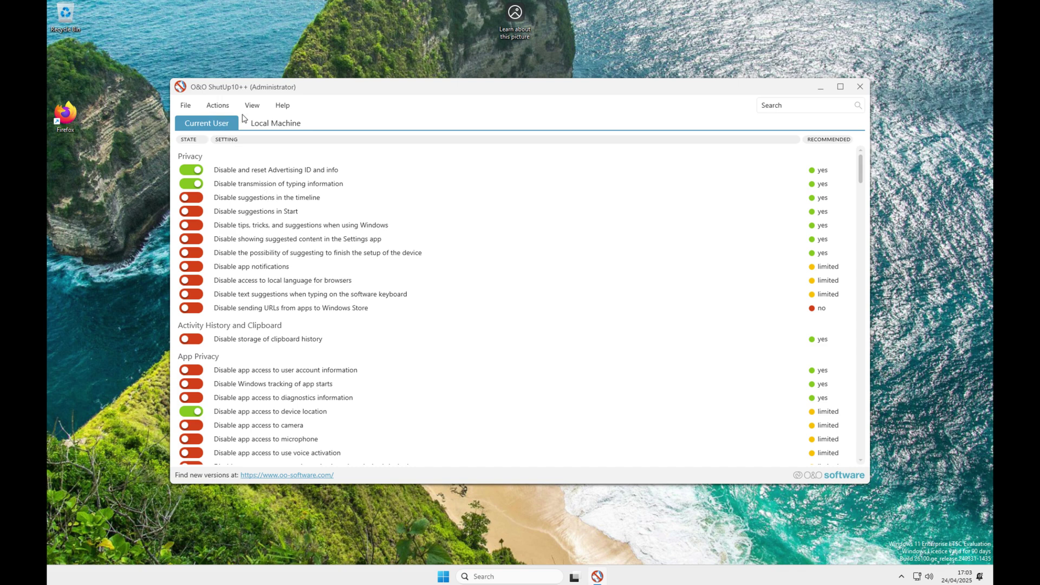
Apply the recommended and somewhat recommended settings in O&O ShutUp10++, continuing without a system restore point
{"action": "left_click", "coordinate": [220, 108]}
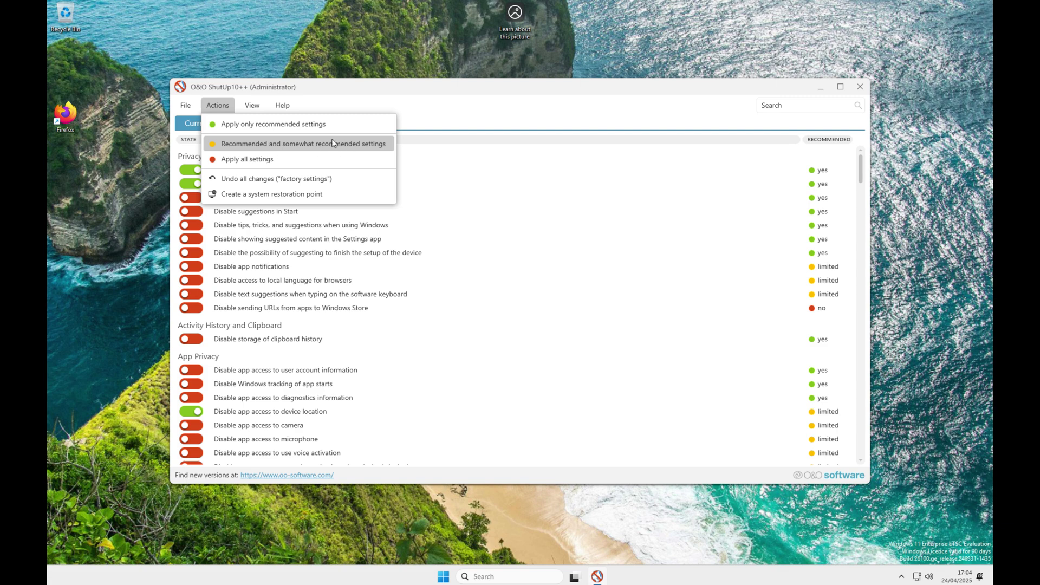
{"action": "left_click", "coordinate": [281, 146]}
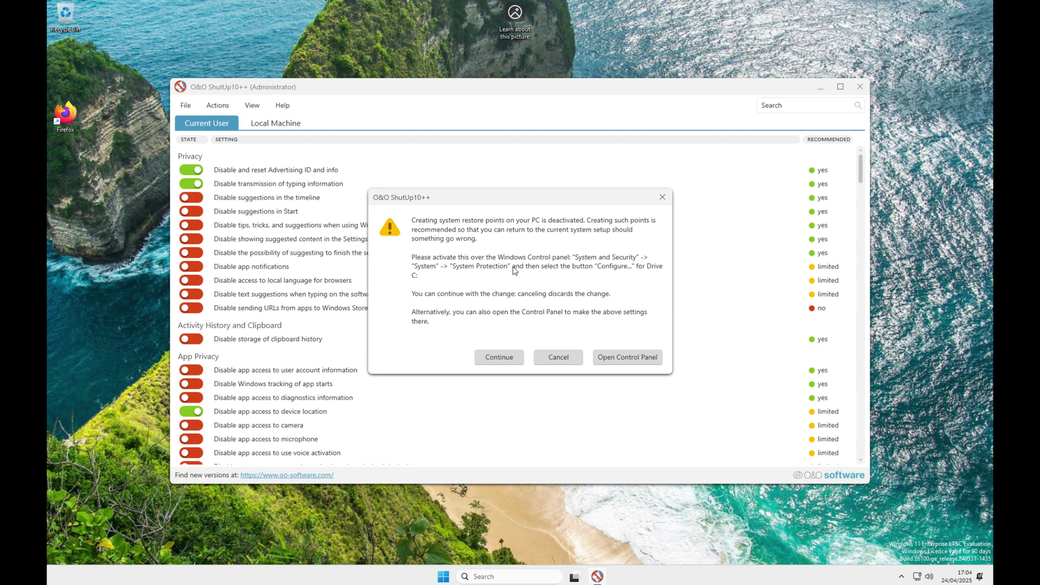
{"action": "left_click", "coordinate": [503, 358]}
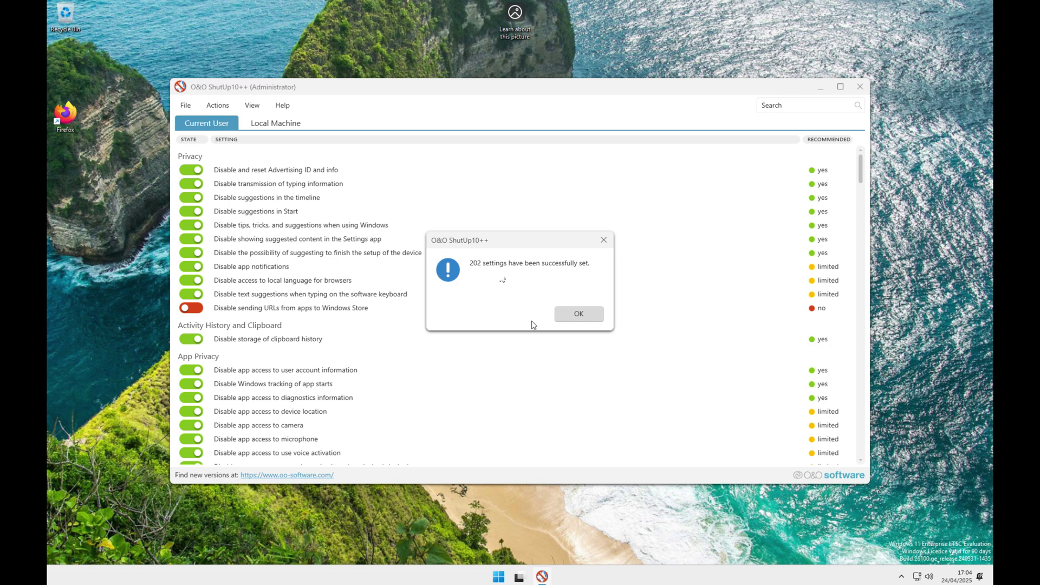
{"action": "left_click", "coordinate": [579, 315]}
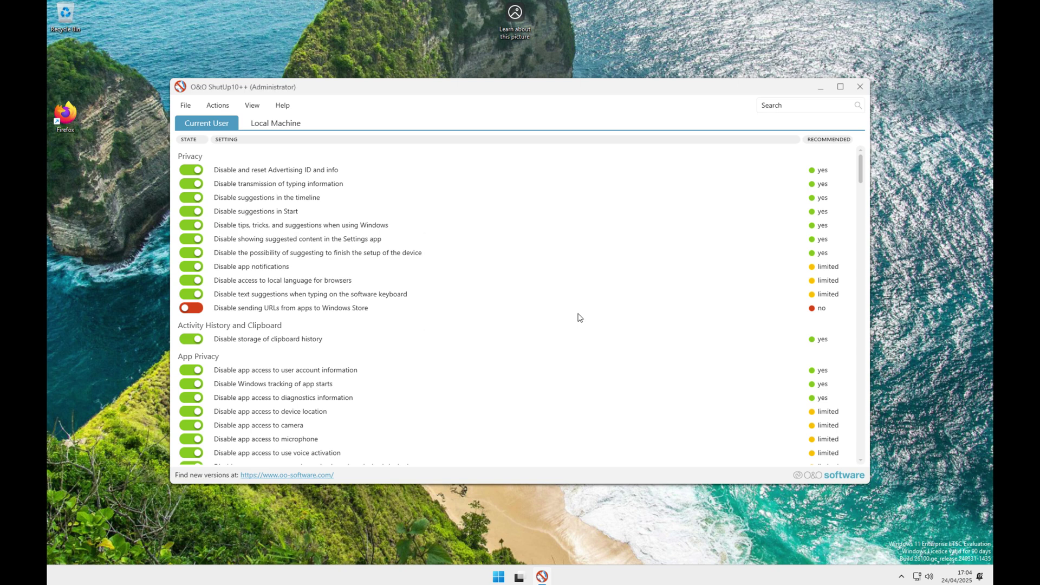
Close O&O ShutUp10++ and restart Windows to apply the changed settings
{"action": "left_click", "coordinate": [860, 86]}
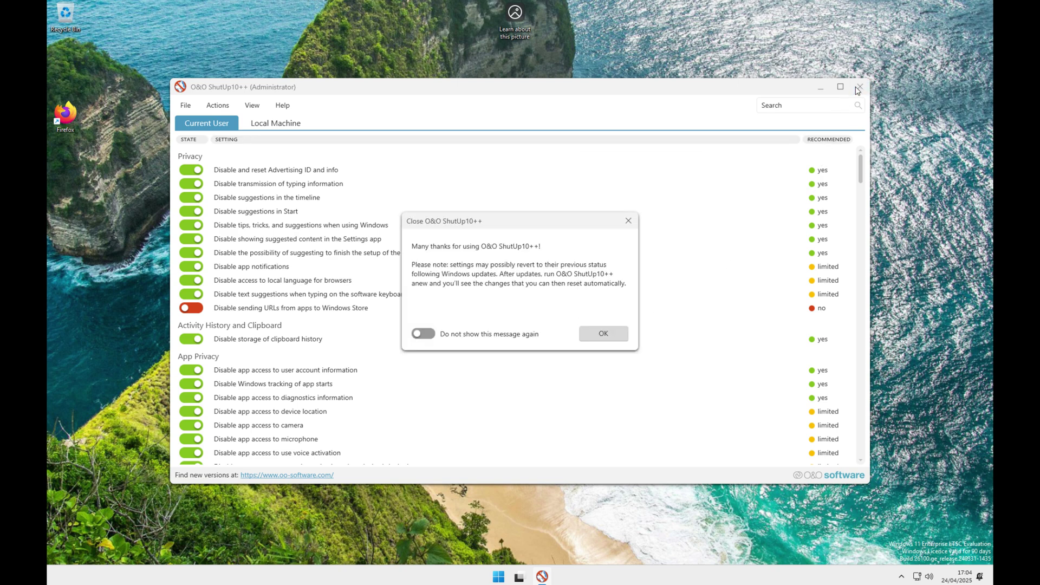
{"action": "left_click", "coordinate": [600, 335]}
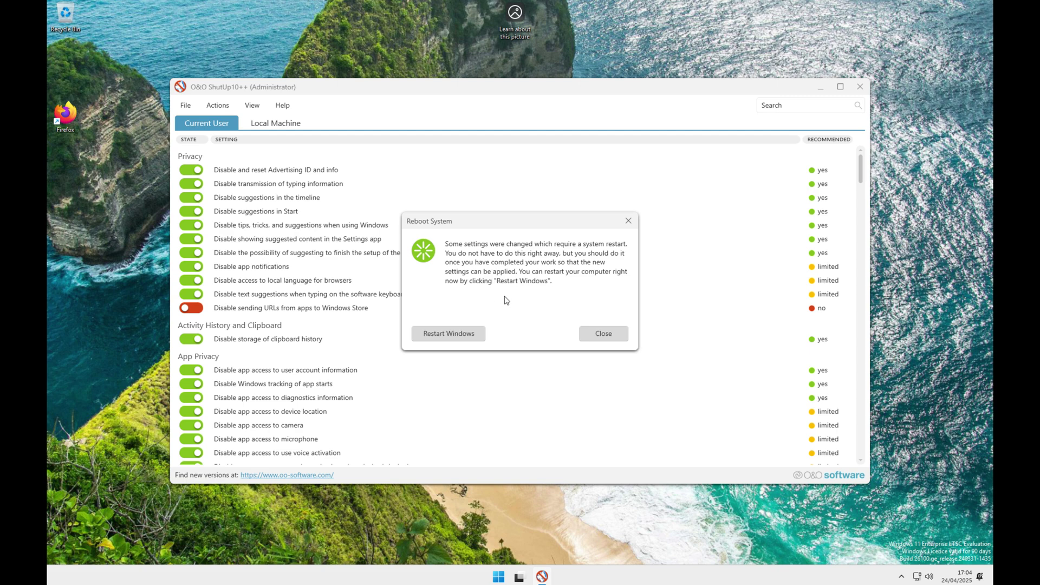
{"action": "left_click", "coordinate": [469, 333]}
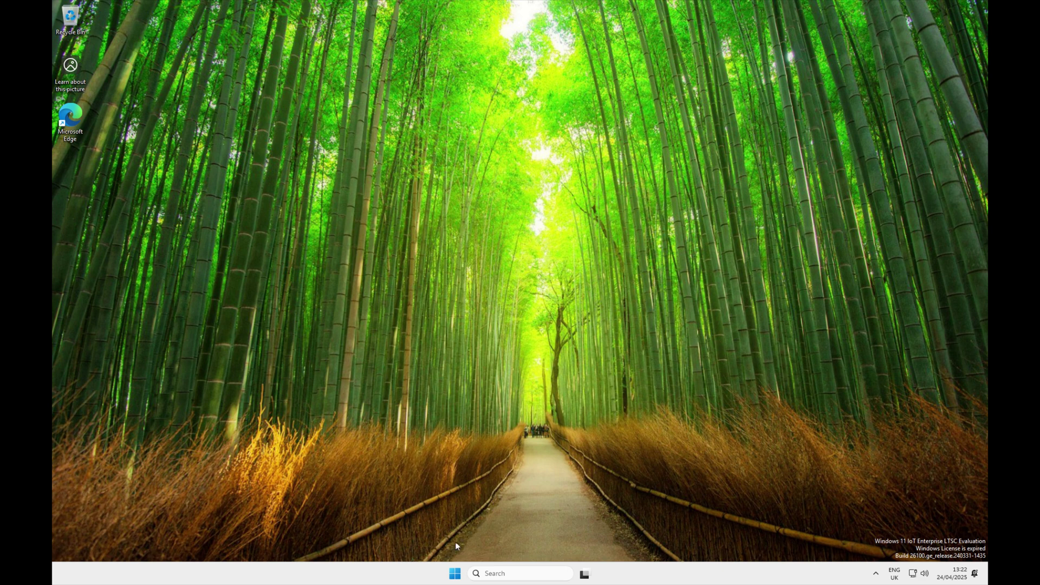
Show the full list of apps in the Start menu of Windows 11 IoT Enterprise LTSC
{"action": "left_click", "coordinate": [456, 578]}
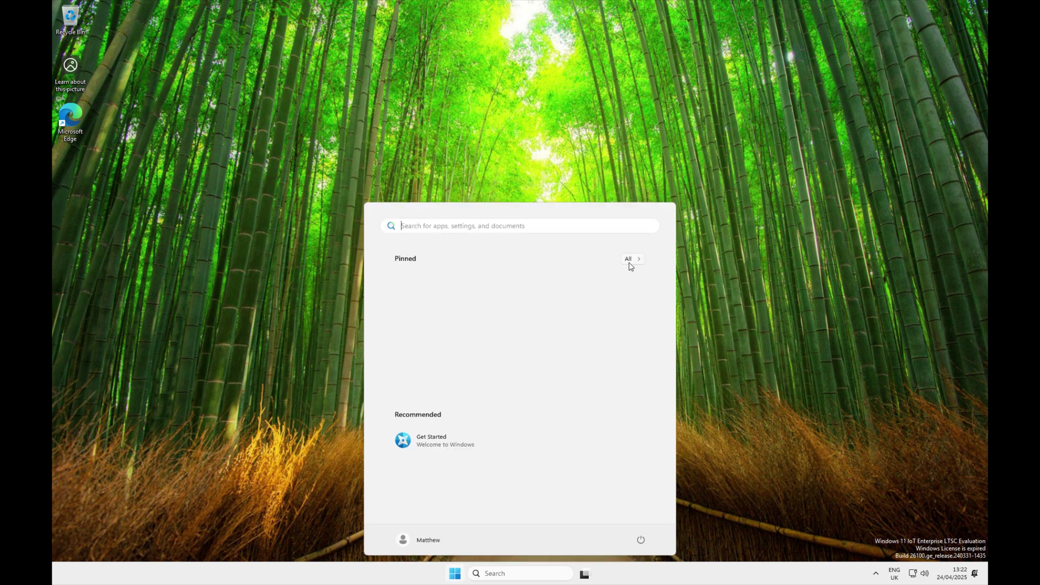
{"action": "left_click", "coordinate": [629, 261]}
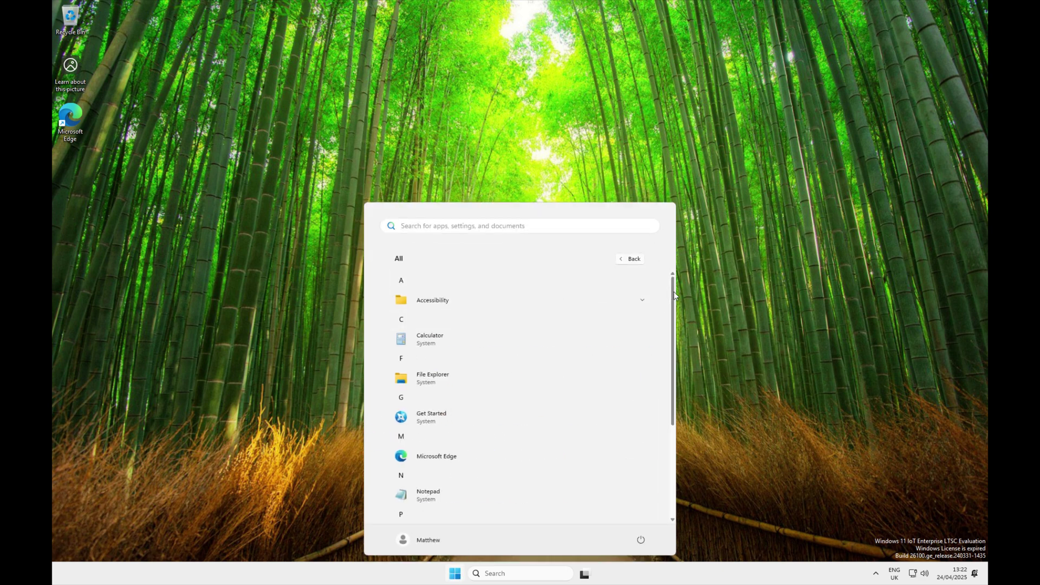
Look through the full list of installed apps, open Notepad to inspect its version and close it again
{"action": "mouse_move", "coordinate": [675, 294]}
{"action": "left_mouse_down"}
{"action": "mouse_move", "coordinate": [670, 379]}
{"action": "mouse_move", "coordinate": [670, 294]}
{"action": "left_mouse_up"}
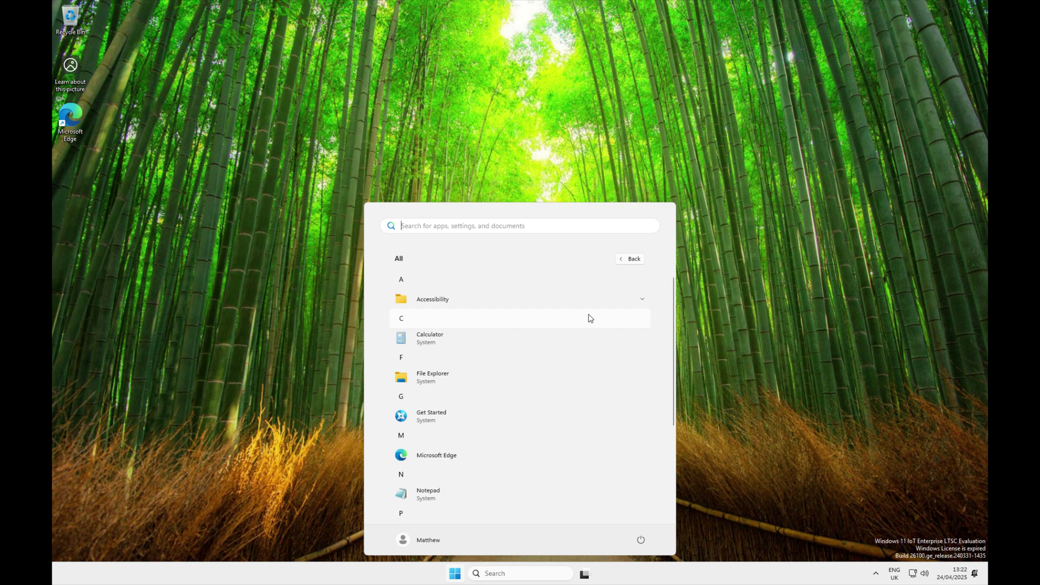
{"action": "scroll", "coordinate": [594, 322], "scroll_direction": "down", "scroll_amount": 3}
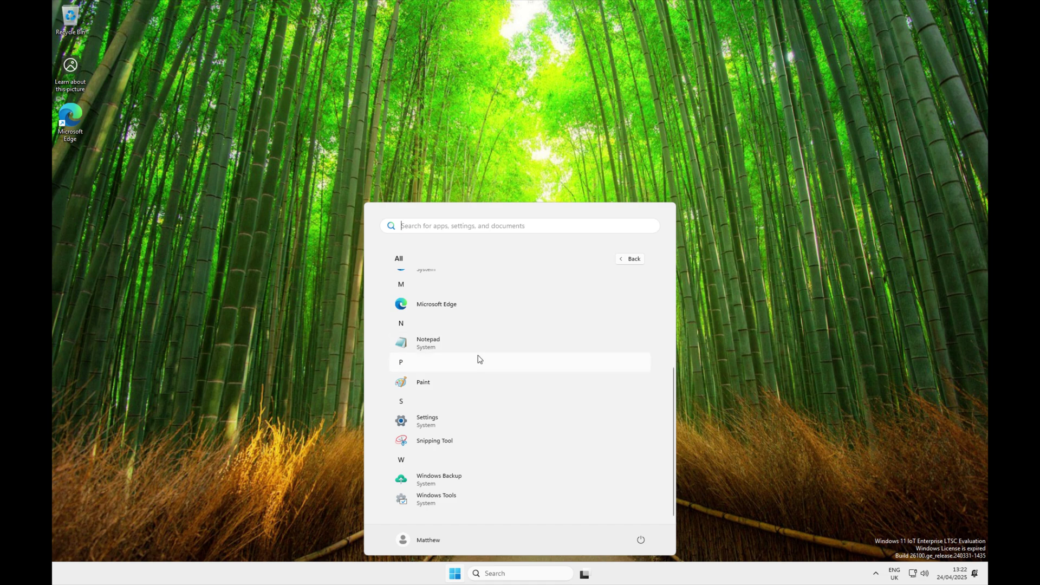
{"action": "scroll", "coordinate": [480, 359], "scroll_direction": "up", "scroll_amount": 2}
{"action": "scroll", "coordinate": [483, 353], "scroll_direction": "up", "scroll_amount": 1}
{"action": "scroll", "coordinate": [486, 343], "scroll_direction": "down", "scroll_amount": 2}
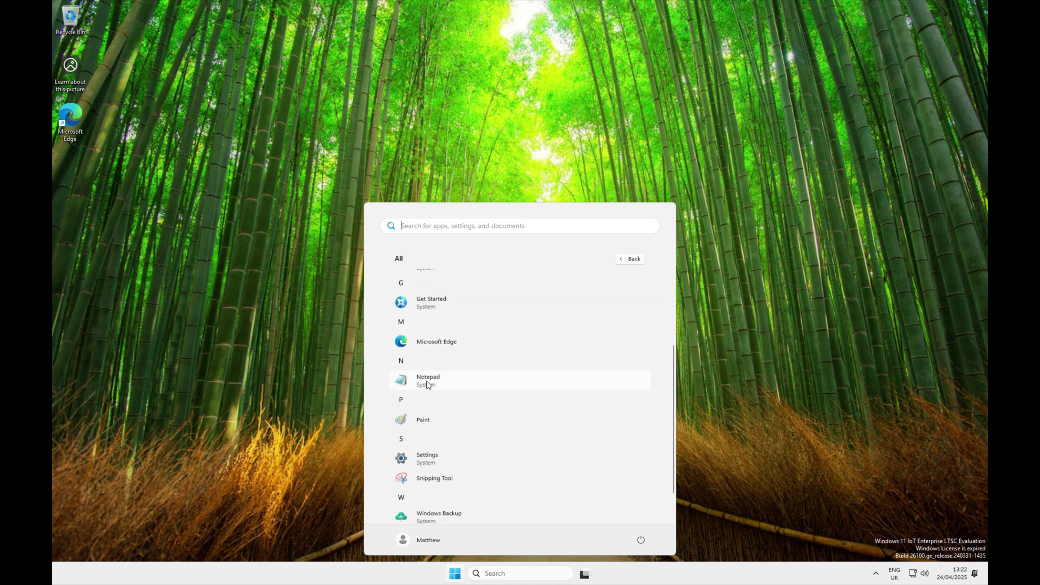
{"action": "left_click", "coordinate": [427, 386]}
{"action": "left_click_drag", "start_coordinate": [499, 42], "coordinate": [596, 129]}
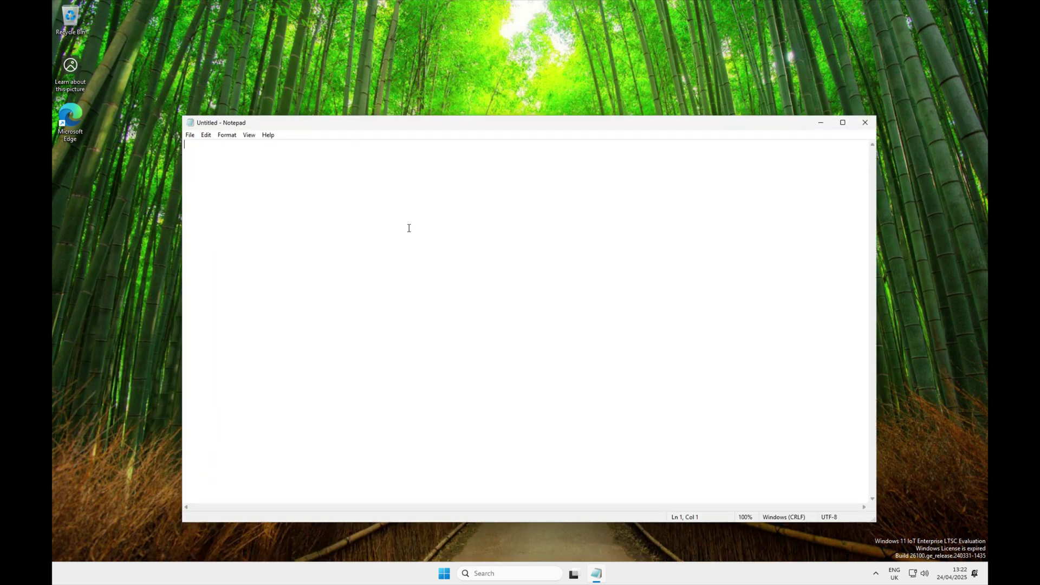
{"action": "left_click", "coordinate": [866, 123]}
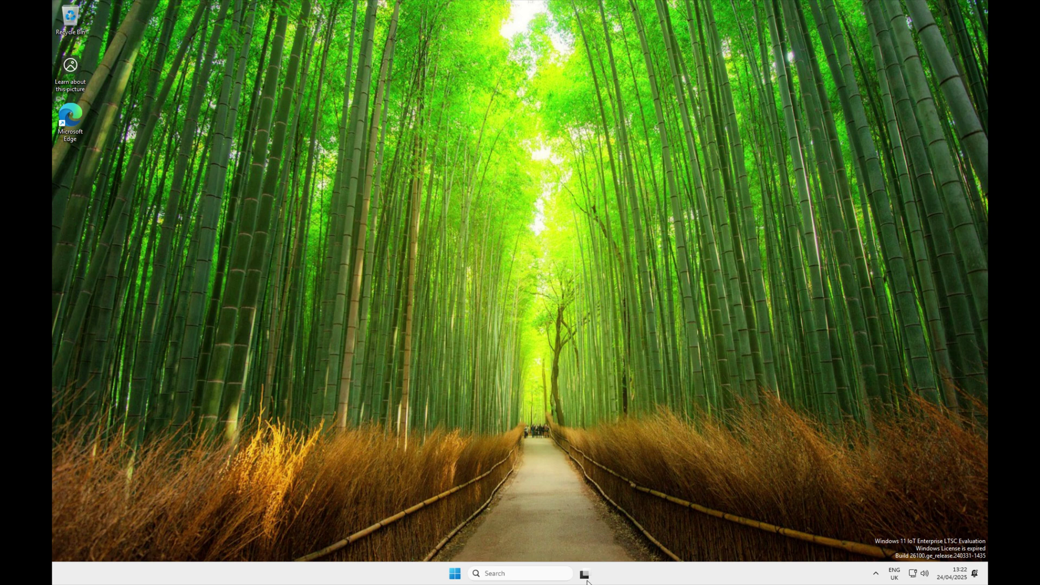
Search for cmd, open a Command Prompt window and move it further towards the middle of the desktop
{"action": "mouse_move", "coordinate": [593, 573]}
{"action": "left_click", "coordinate": [456, 574]}
{"action": "left_click", "coordinate": [508, 571]}
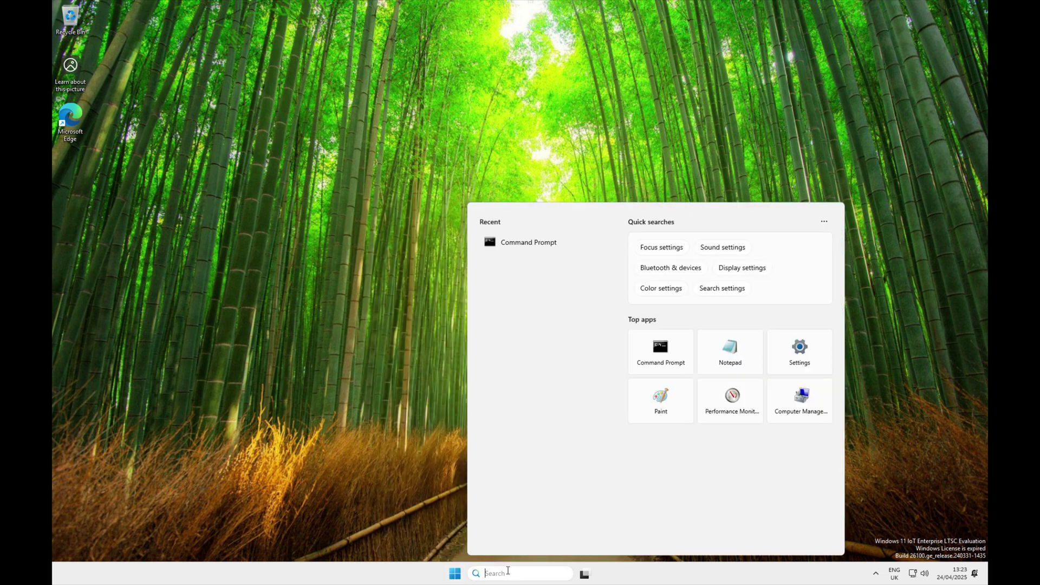
{"action": "type", "text": "cmd"}
{"action": "key", "text": "Return"}
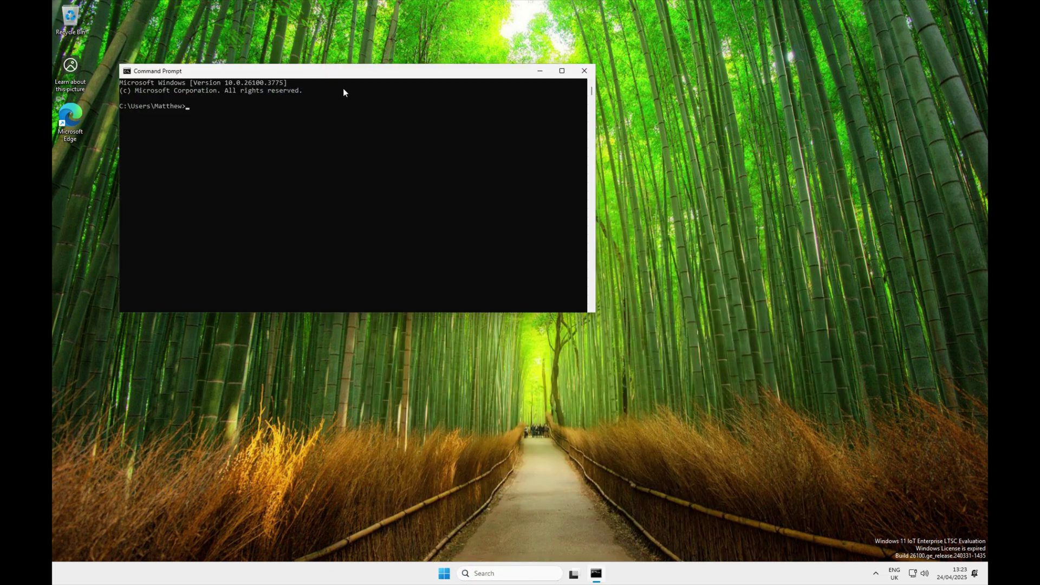
{"action": "left_click_drag", "start_coordinate": [351, 72], "coordinate": [538, 105]}
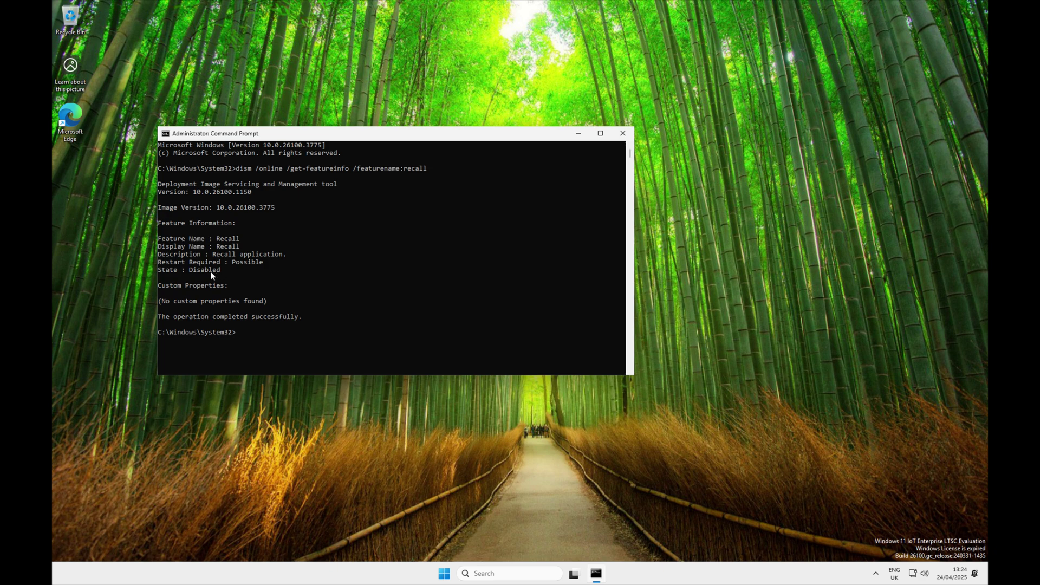
Examine the Recall feature's state in the dism output and close the administrator Command Prompt
{"action": "left_click_drag", "start_coordinate": [227, 272], "coordinate": [358, 251]}
{"action": "left_click", "coordinate": [355, 247]}
{"action": "left_click", "coordinate": [624, 134]}
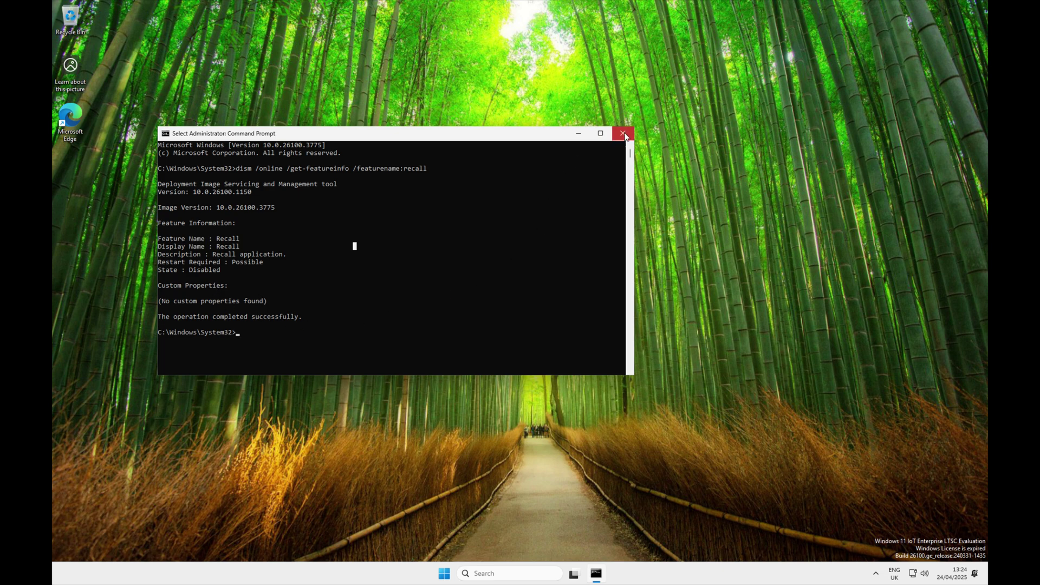